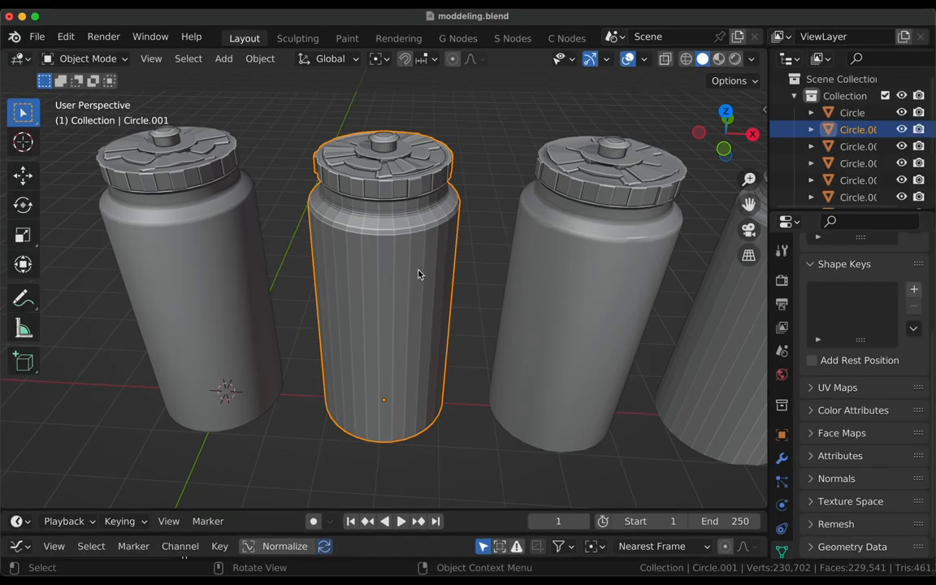
Try Shade Smooth and Shade Auto Smooth on the second canister in the row
right_click(414, 272)
left_click(414, 255)
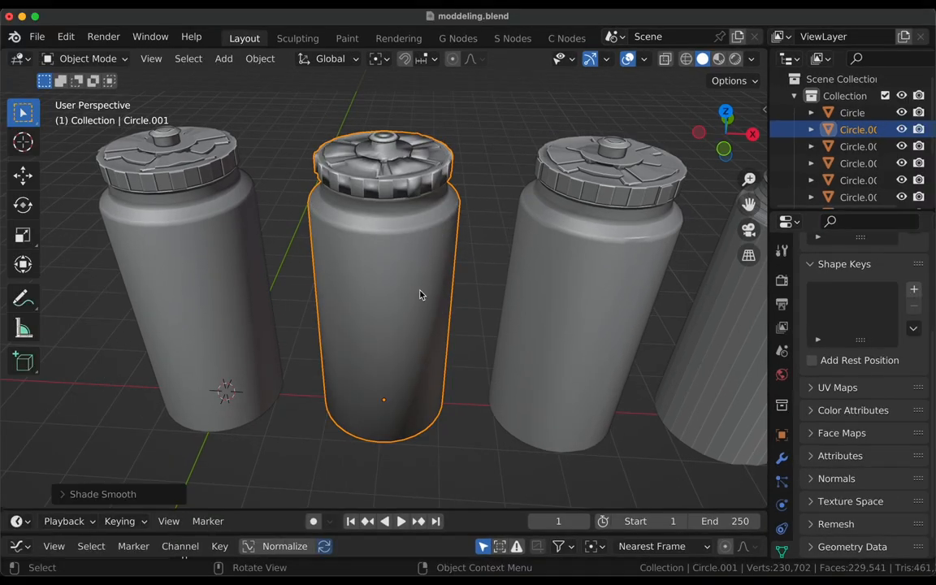
middle_click_drag(419, 287, 421, 349)
scroll(400, 272, "up", 3)
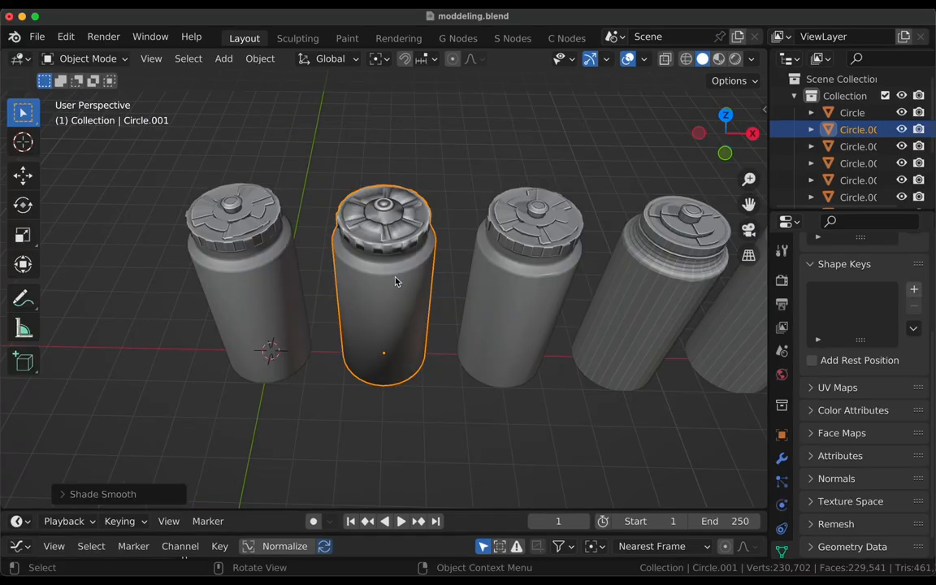
right_click(396, 280)
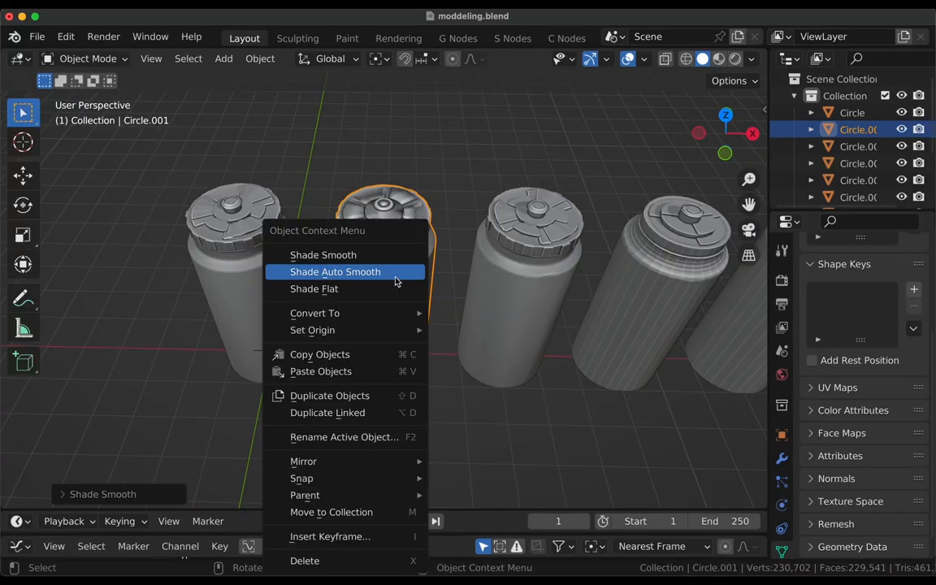
left_click(376, 277)
middle_click_drag(413, 316, 396, 304)
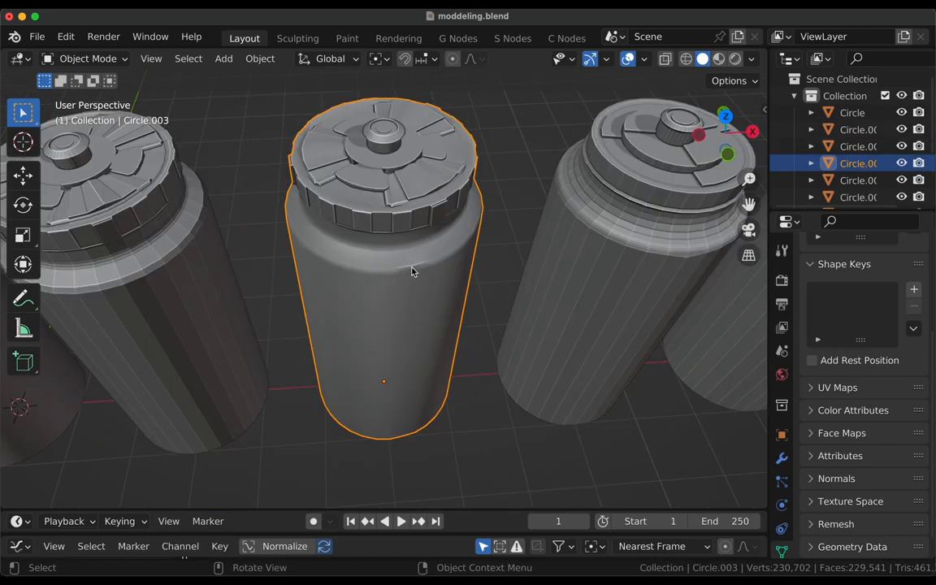
Examine the third canister's edge layout around the lid and shoulder in Edit Mode
mouse_move(427, 274)
middle_mouse_down()
mouse_move(403, 282)
mouse_move(415, 278)
middle_mouse_up()
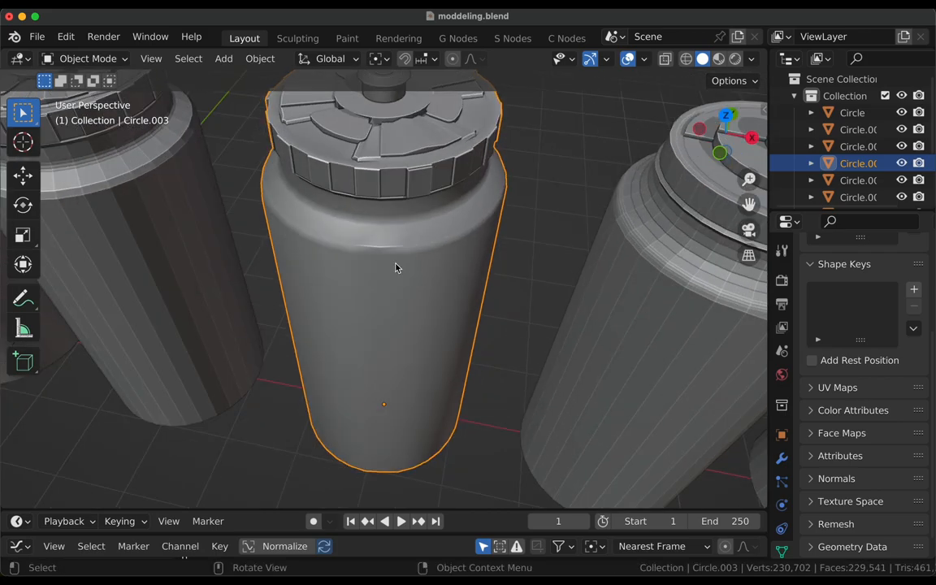
key("Tab")
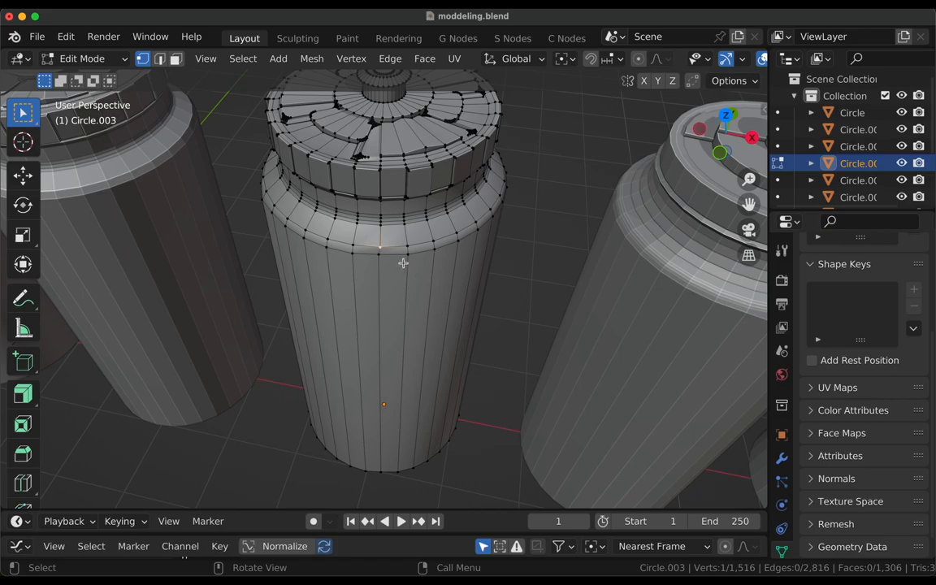
key("Tab")
scroll(394, 267, "down", 3)
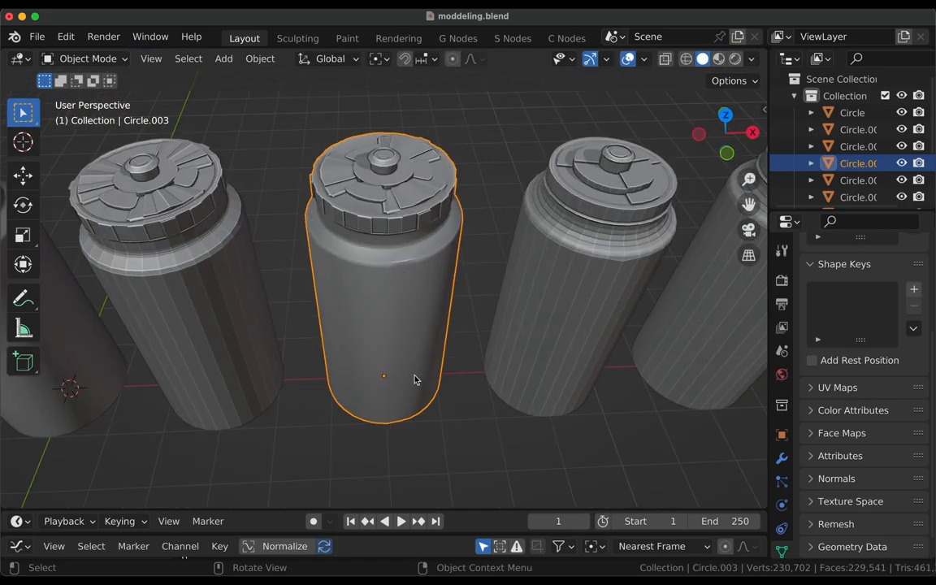
Frame the fourth canister and examine its lid and shoulder from above
middle_click_drag(450, 415, 501, 364)
left_click(567, 383)
key("KP_Decimal")
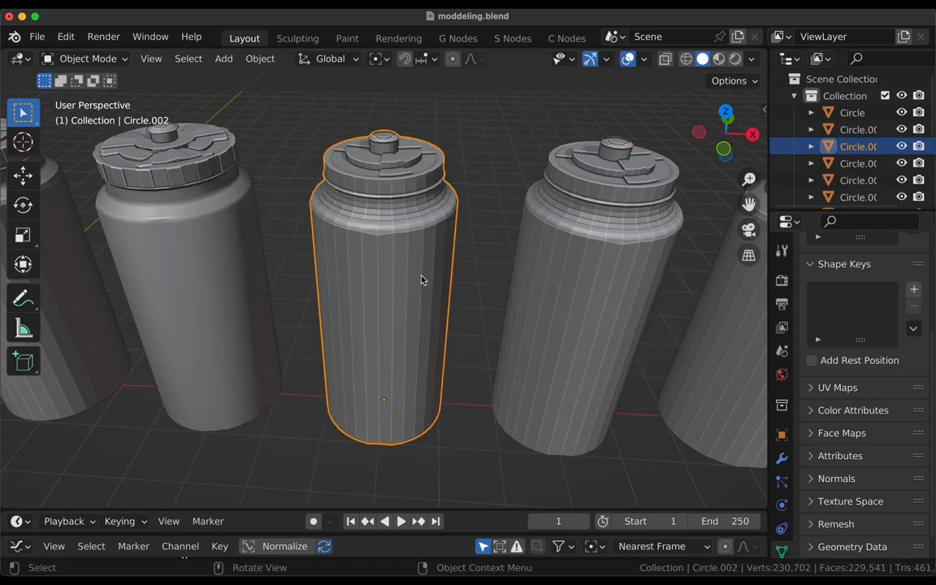
middle_click_drag(423, 279, 419, 327)
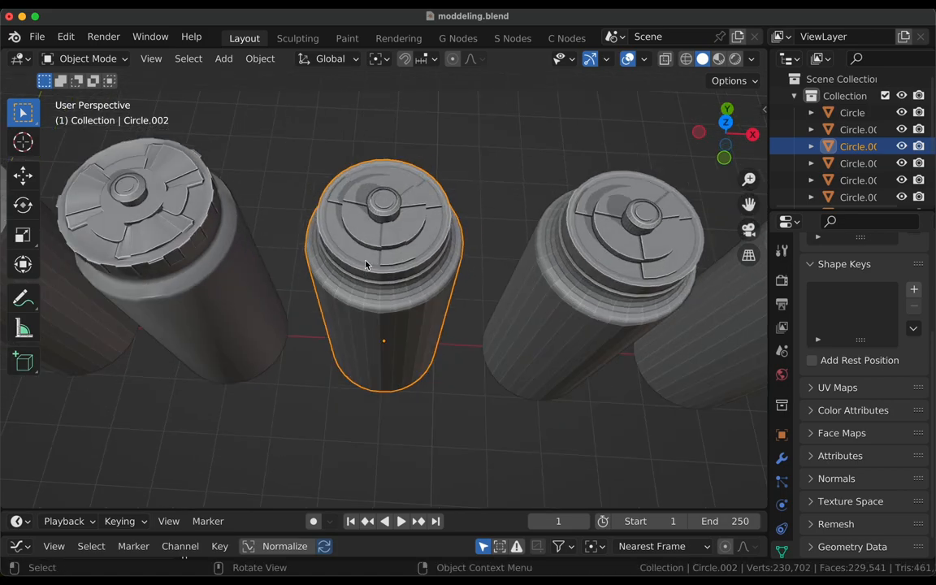
scroll(366, 262, "up", 3)
middle_click_drag(362, 259, 357, 254)
scroll(355, 255, "down", 5)
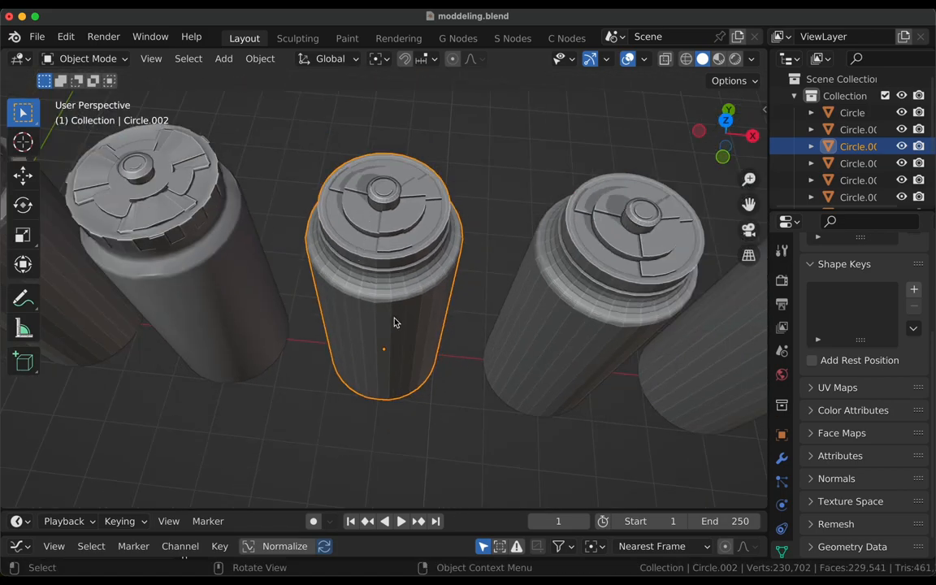
middle_click_drag(395, 319, 376, 295)
Frame the fifth canister and examine its lid segments and rounded shoulder up close
middle_click_drag(210, 225, 197, 299)
scroll(326, 285, "up", 5)
middle_click_drag(326, 285, 274, 276)
left_click(532, 256)
key("KP_Decimal")
scroll(419, 221, "up", 3)
middle_click_drag(419, 221, 397, 311, "shift")
middle_click_drag(396, 310, 384, 277)
scroll(384, 278, "up", 3)
middle_click_drag(384, 186, 405, 271)
scroll(408, 309, "down", 4)
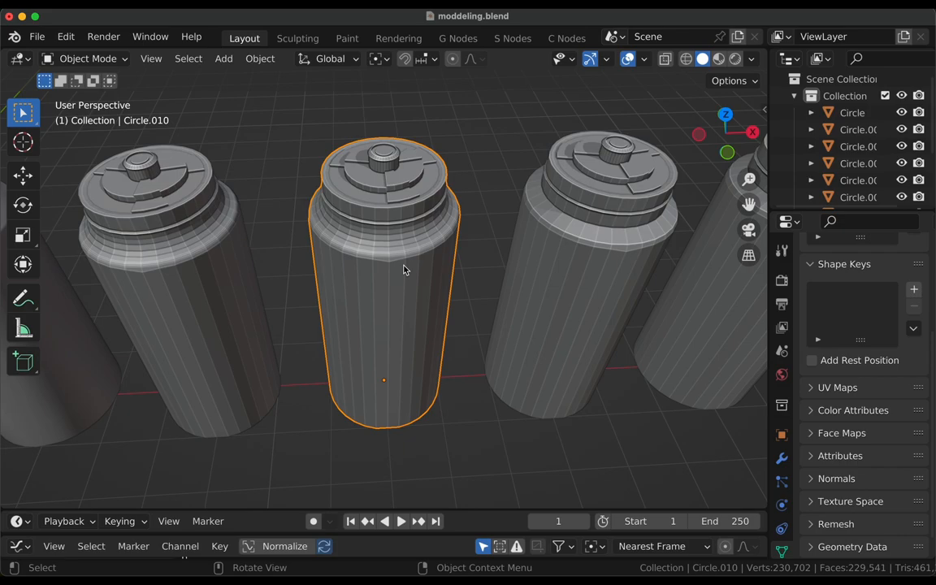
Frame the first canister and examine its lid and shoulder topology in Edit Mode
scroll(404, 269, "down", 6)
left_click(129, 274)
key("grave")
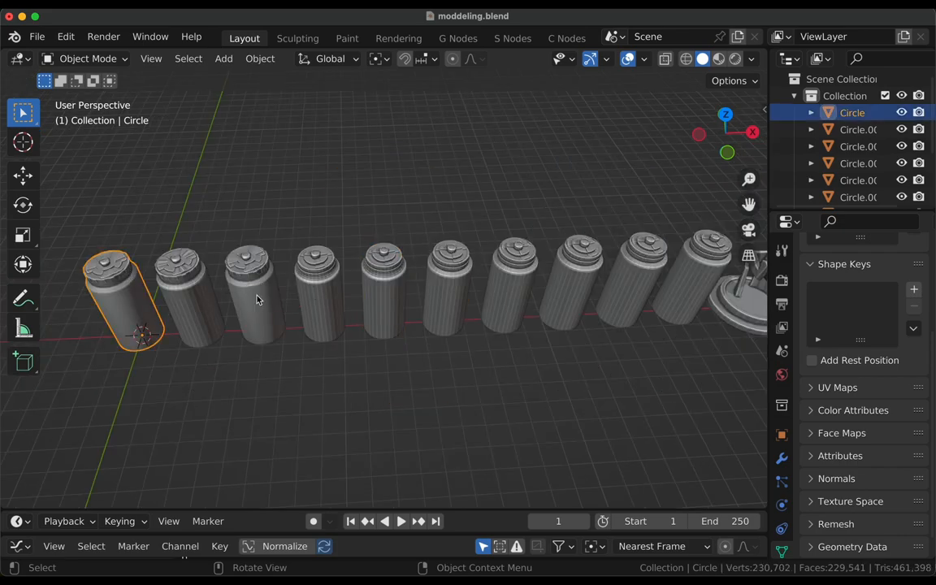
left_click(319, 329)
middle_click_drag(362, 301, 379, 284)
key("Tab")
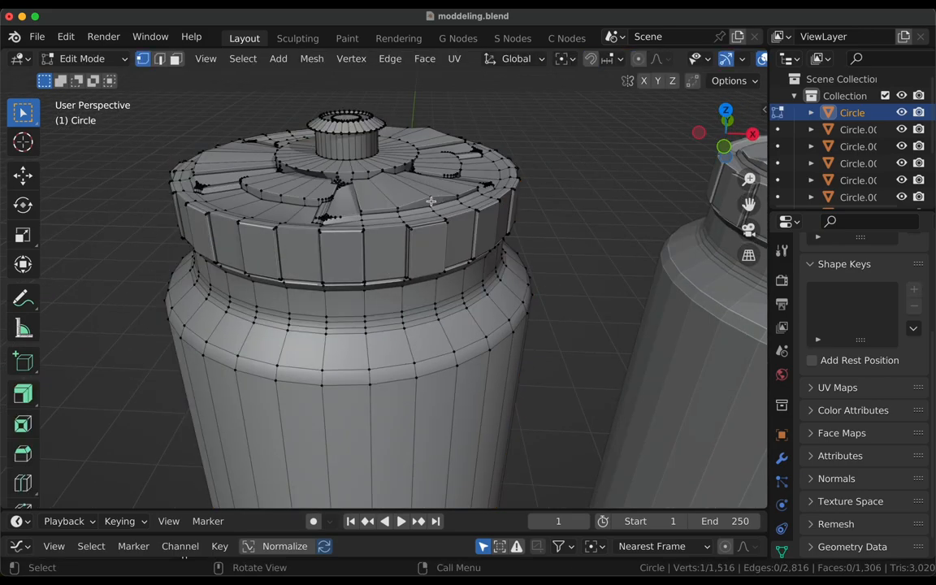
middle_click_drag(401, 196, 386, 230)
key("Tab")
scroll(387, 231, "down", 10)
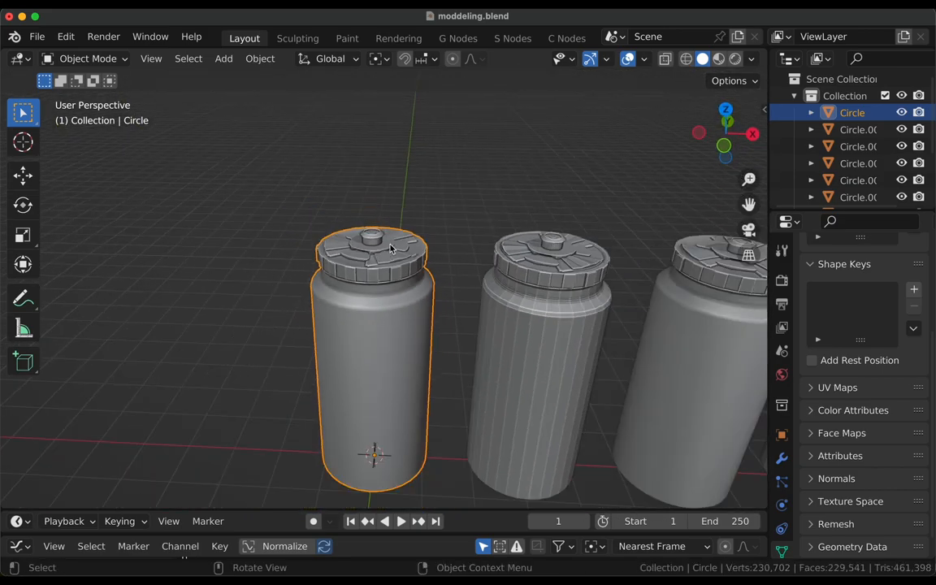
Frame the sixth canister and compare its shoulder with the fifth canister's
left_click(569, 313)
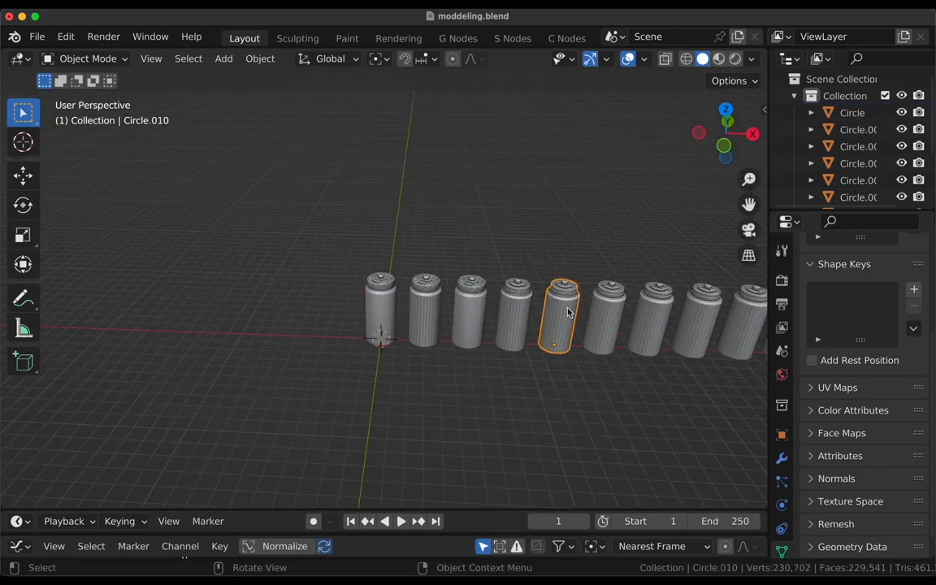
key("KP_Decimal")
scroll(568, 313, "down", 2)
left_click(535, 326)
key("KP_Decimal")
middle_click_drag(391, 173, 390, 205)
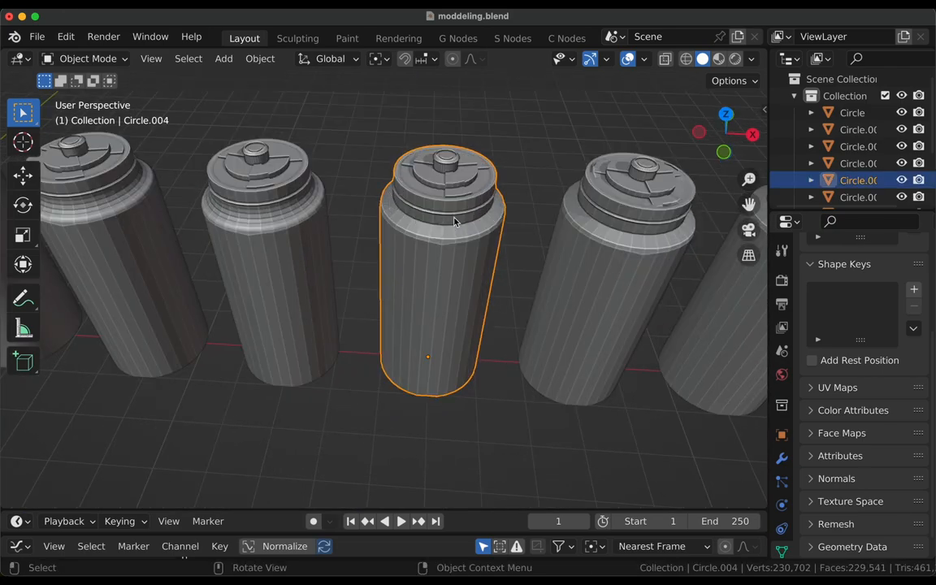
middle_click_drag(382, 236, 278, 209)
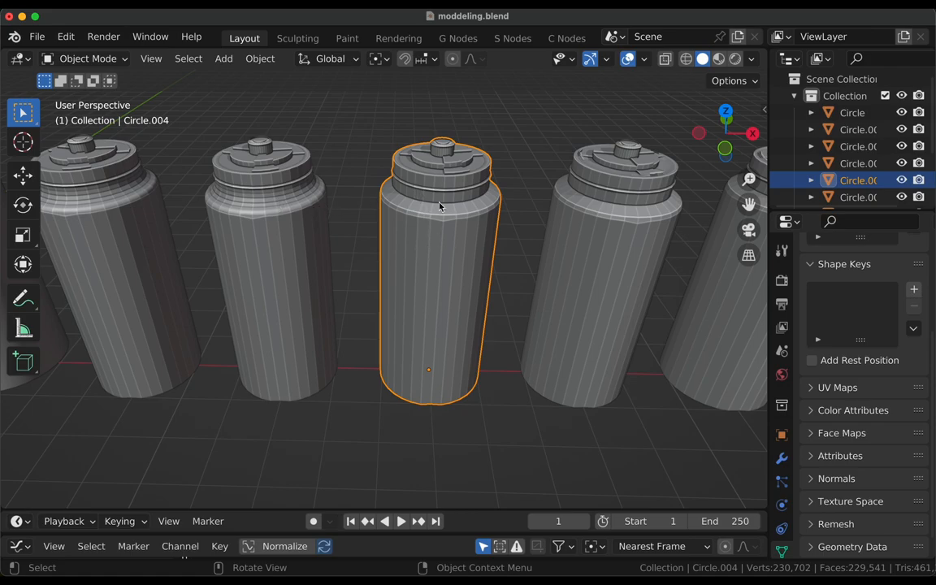
Try Shade Smooth on the sixth and fifth canisters and compare their shoulders
right_click(435, 224)
left_click(434, 224)
middle_click_drag(435, 223, 386, 235)
scroll(435, 251, "up", 4)
scroll(386, 236, "down", 3)
scroll(386, 236, "down", 4)
left_click(324, 213)
right_click(314, 211)
left_click(315, 212)
middle_click_drag(314, 211, 305, 207)
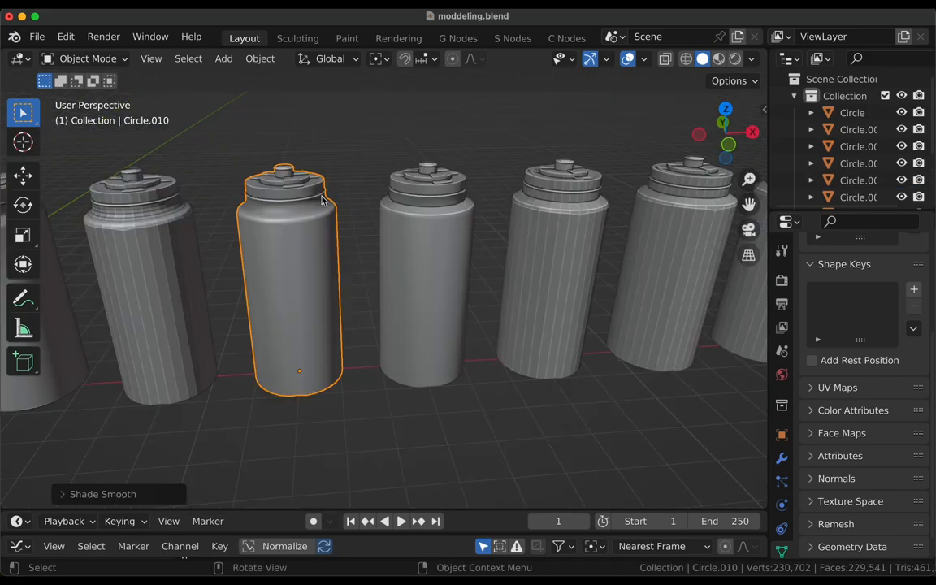
Try to bevel the edge loop where the neck meets the shoulder on the sixth canister
left_click(427, 237)
scroll(411, 263, "up", 3)
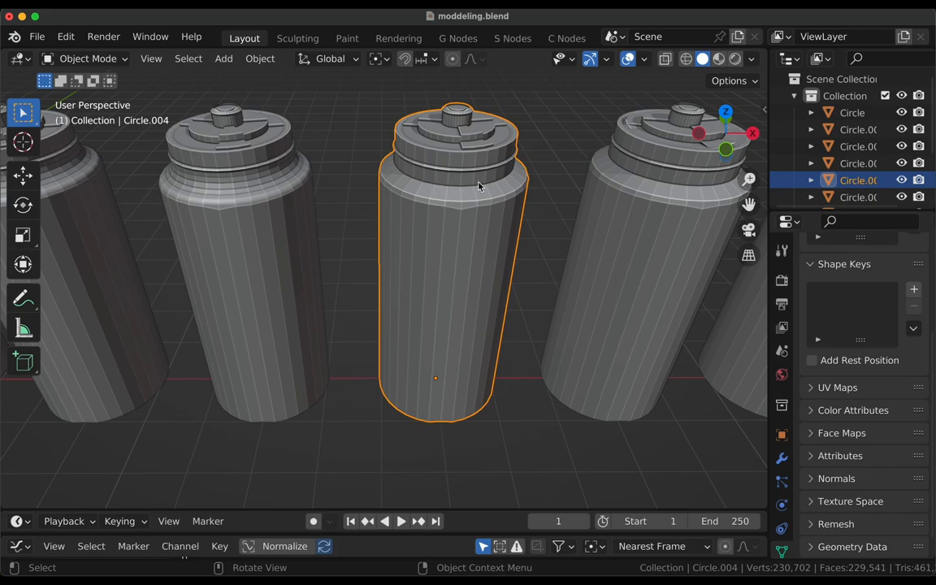
key("Tab")
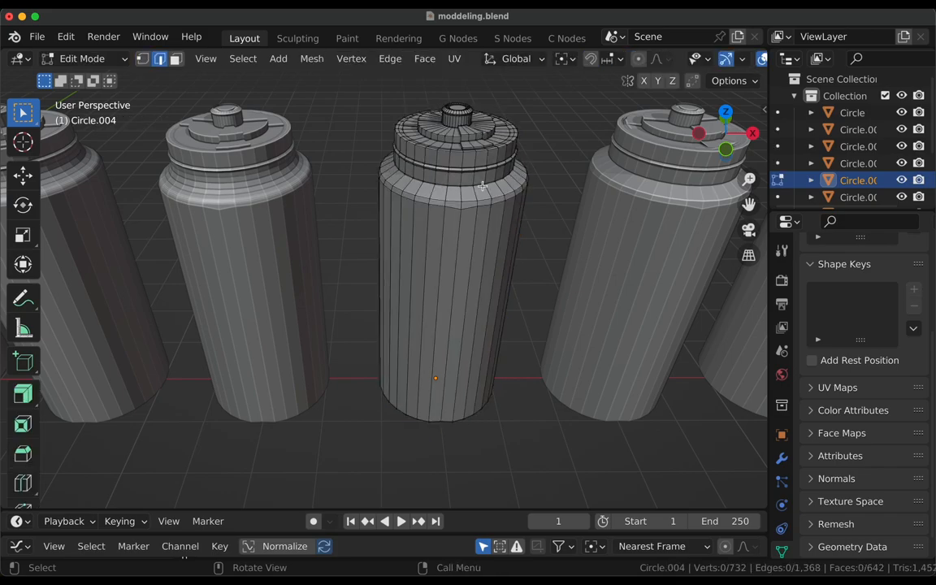
left_click(488, 205, "alt")
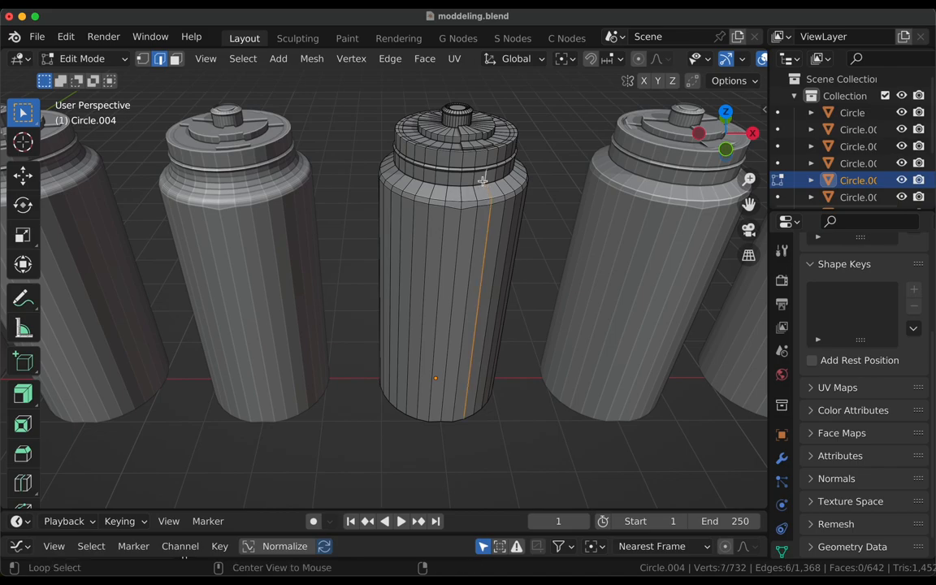
left_click(513, 174, "alt")
middle_click_drag(513, 174, 471, 187)
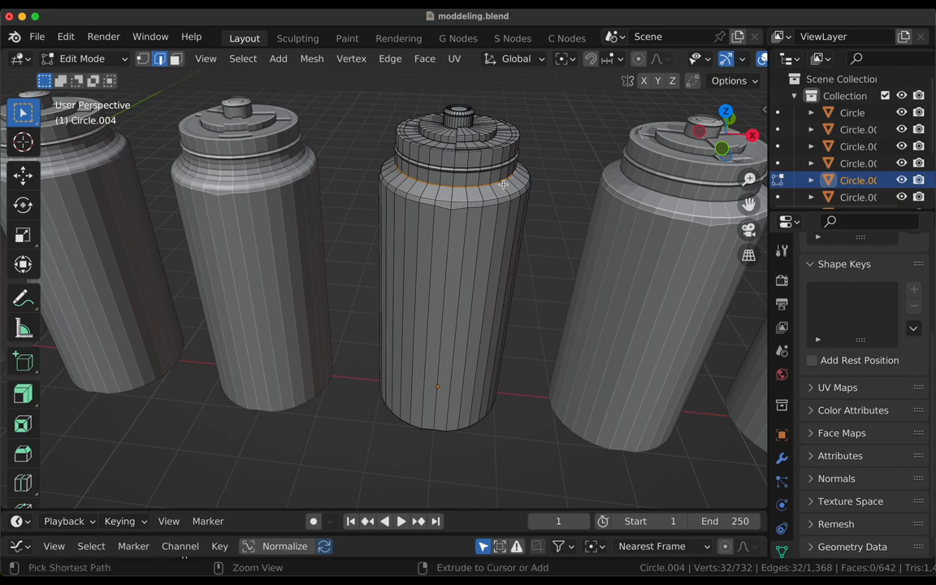
key("ctrl+b")
left_click(505, 192)
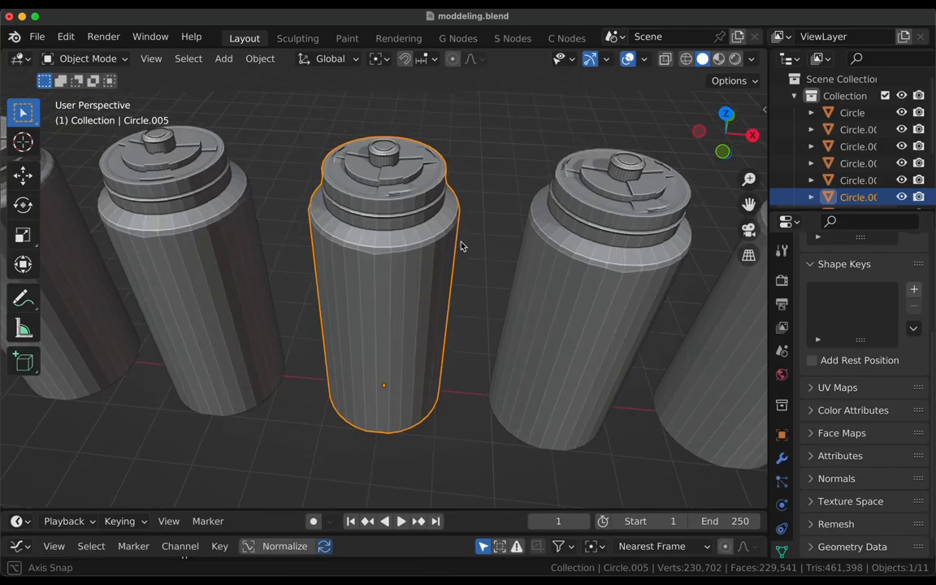
Try a six-segment bevel on the selected front panel faces of the seventh canister's body
middle_click_drag(473, 250, 505, 204)
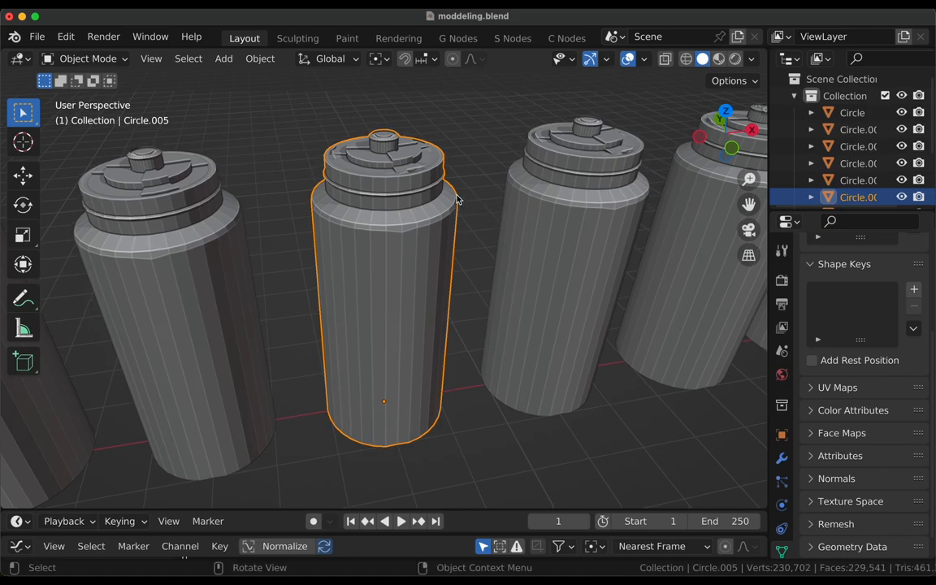
scroll(455, 199, "up", 5)
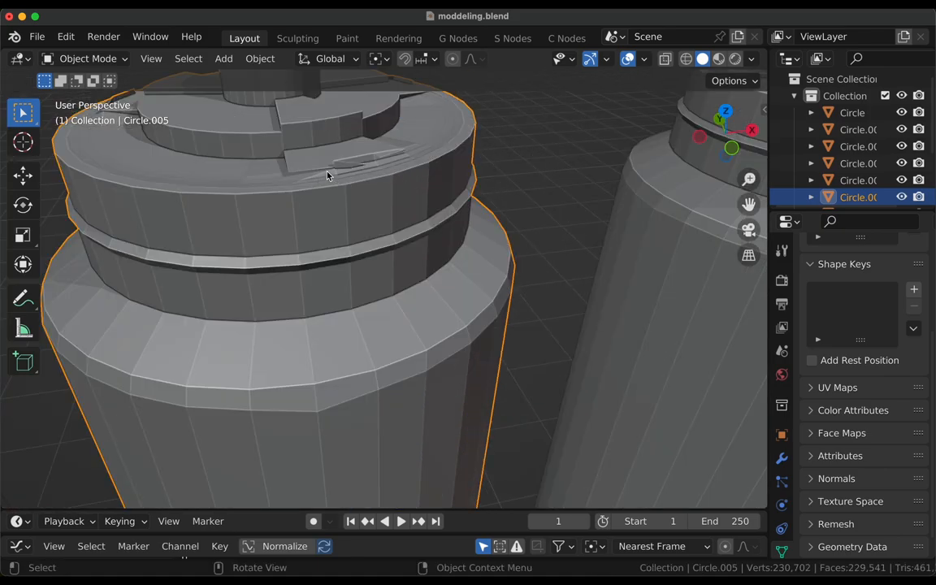
scroll(330, 176, "down", 5)
middle_click_drag(372, 236, 396, 240)
key("Tab")
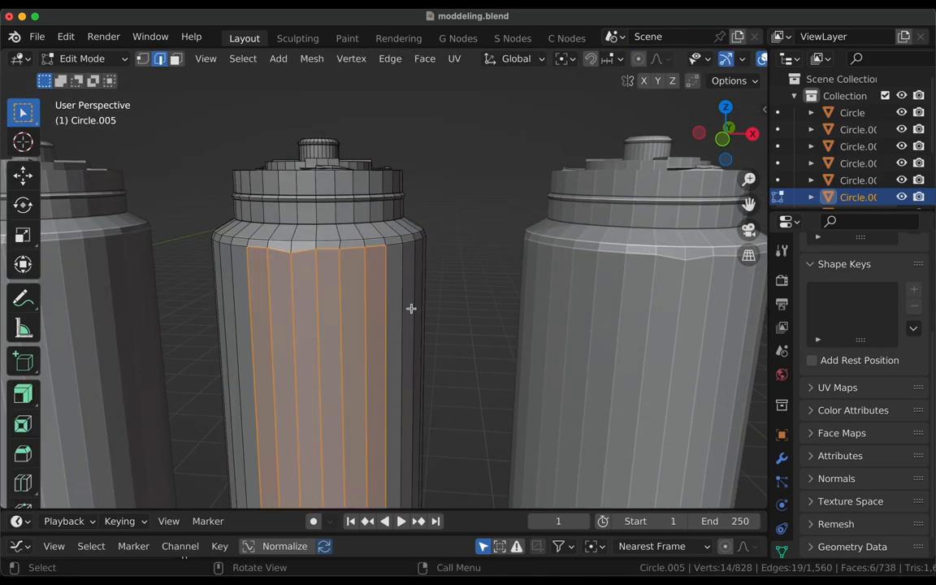
scroll(411, 308, "down", 3)
key("ctrl+b")
scroll(406, 307, "up", 5)
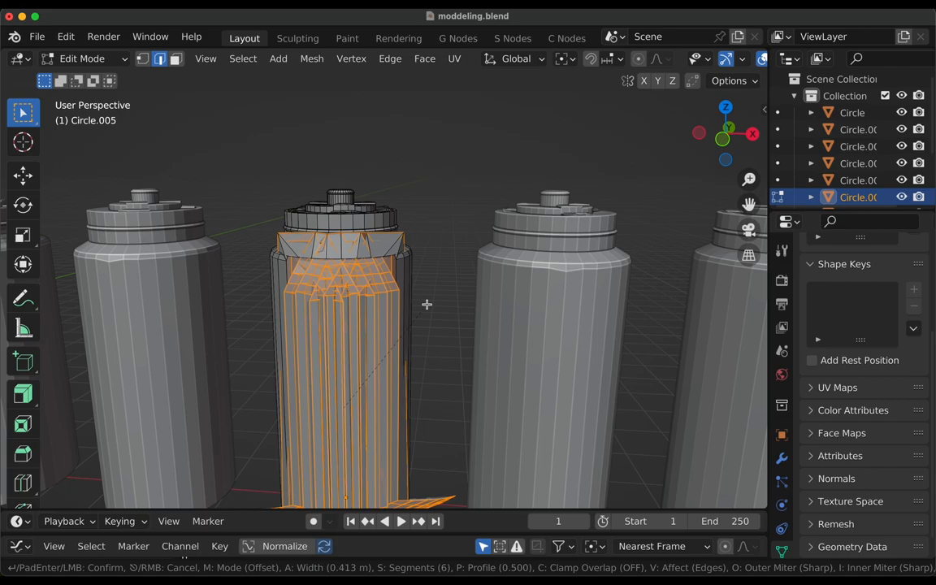
key("Escape")
key("Tab")
Examine the lid and neck geometry of the seventh canister up close in Object Mode
scroll(427, 305, "up", 3)
middle_click_drag(425, 305, 446, 294)
scroll(427, 306, "up", 2)
scroll(435, 284, "up", 2)
scroll(445, 294, "up", 4)
scroll(442, 293, "down", 2)
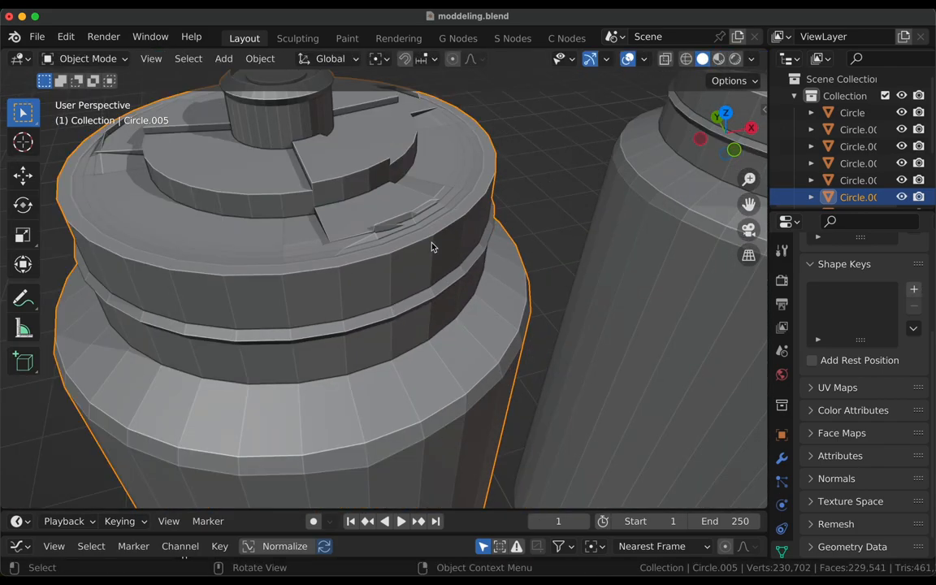
scroll(429, 311, "down", 3)
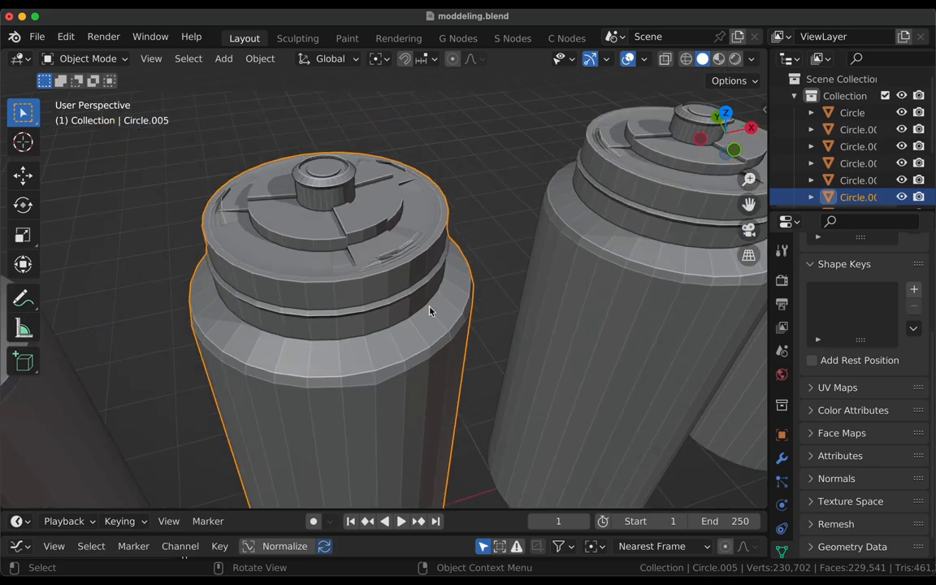
Frame the eighth canister and check its connected geometry with Select Linked in Edit Mode
left_click(611, 312)
key("KP_Decimal")
middle_click_drag(436, 282, 405, 221)
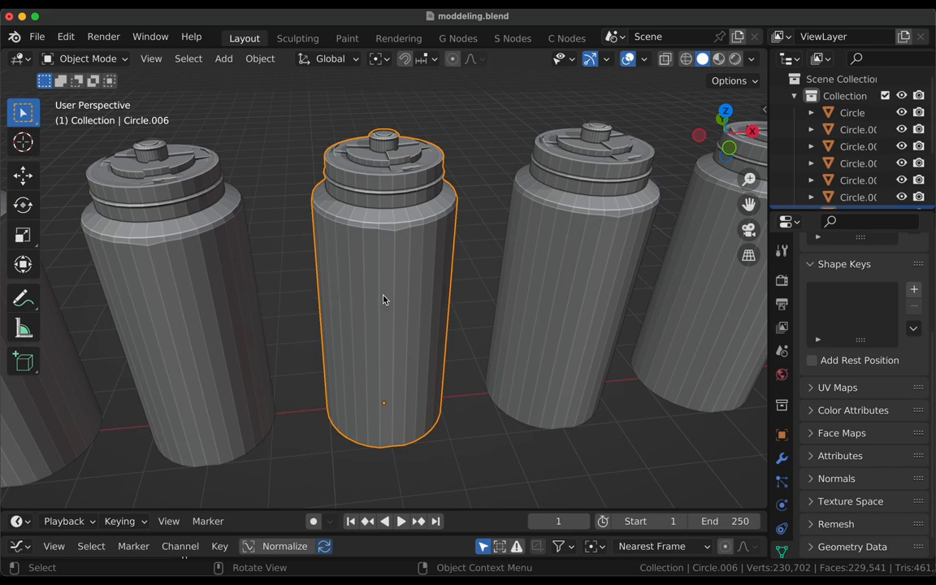
key("Tab")
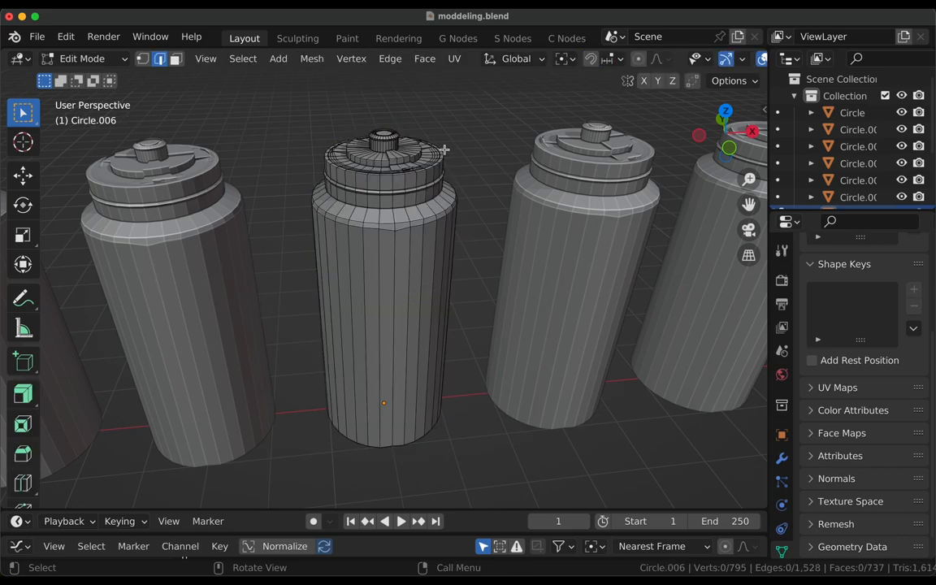
key("l")
middle_click_drag(409, 257, 391, 251)
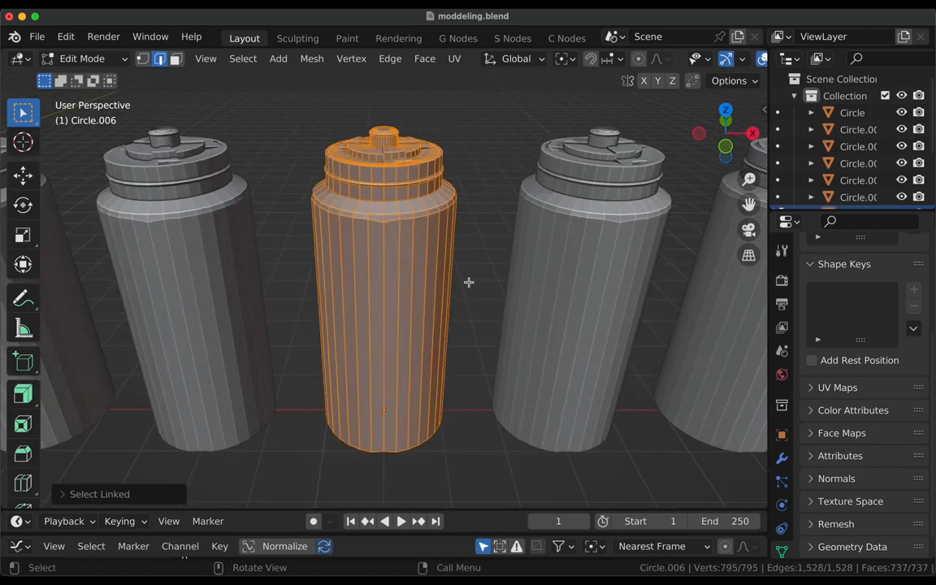
key("alt+a")
key("Tab")
Check the seventh canister's connected geometry with Select Linked, and reselect the eighth canister in Object Mode
left_click(253, 243)
key("Tab")
key("l")
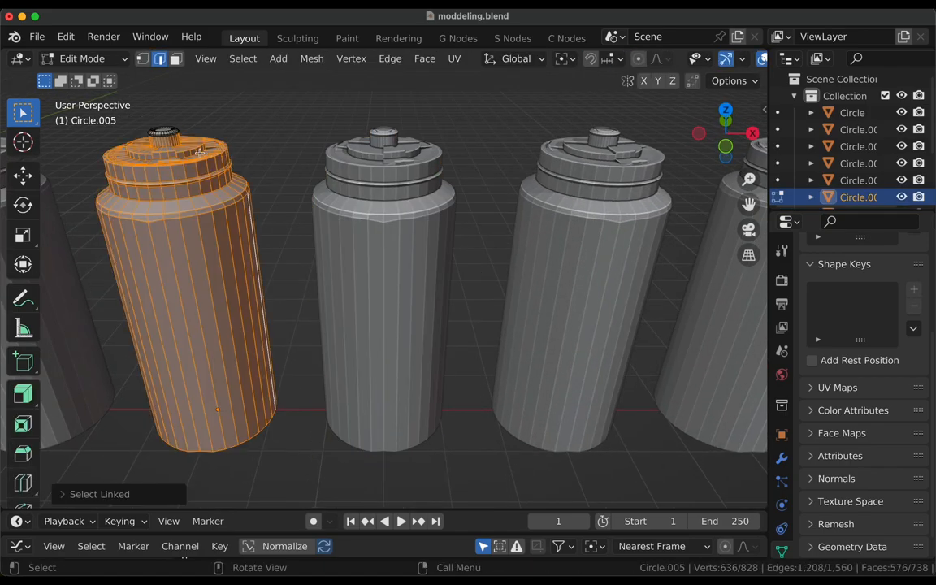
key("Tab")
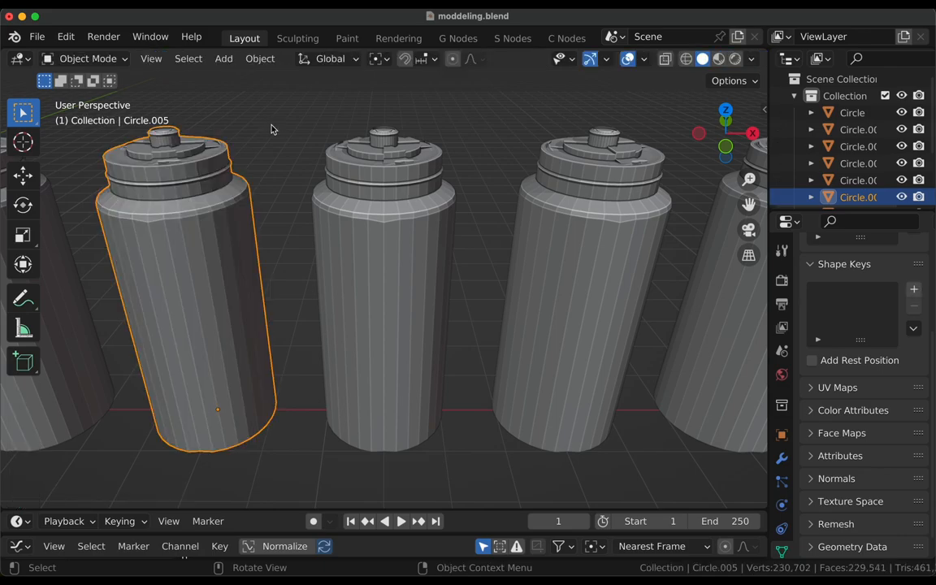
left_click(368, 273)
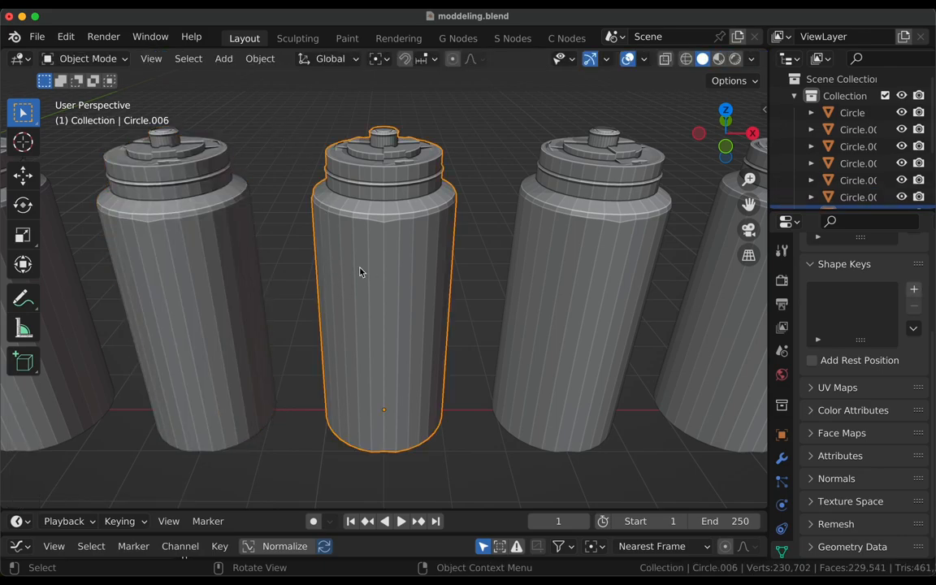
Try to box-select the eighth canister's lid in Edit Mode from a perspective view
key("Tab")
middle_click_drag(372, 266, 407, 165)
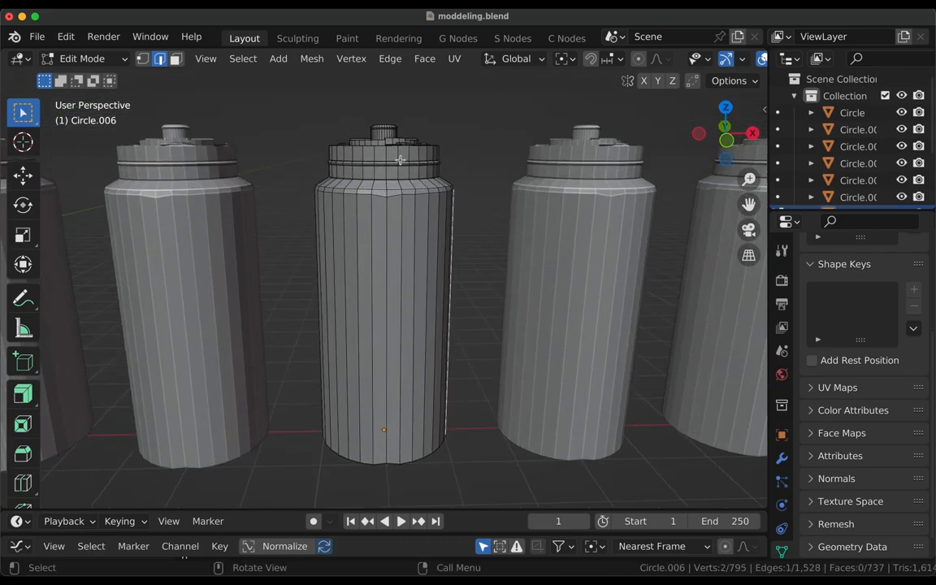
left_click_drag(319, 167, 449, 157)
middle_click_drag(449, 157, 473, 175)
left_click(451, 180)
key("Tab")
Select the eighth canister's complete lid through the mesh, using X-ray in the front view in Edit Mode
key("Tab")
key("KP_1")
scroll(503, 51, "down", 3)
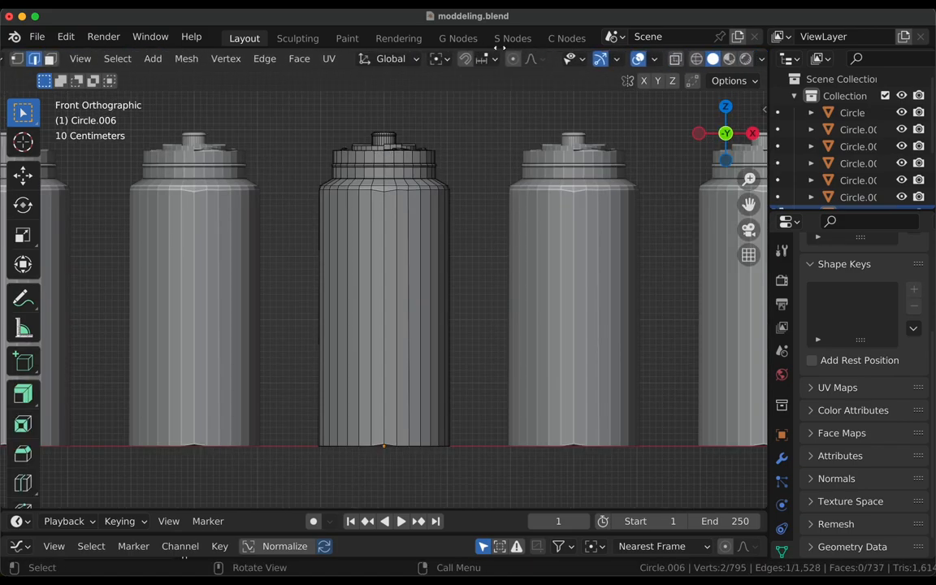
scroll(504, 50, "down", 2)
key("alt+z")
left_click_drag(303, 115, 479, 166)
middle_click_drag(454, 149, 555, 109)
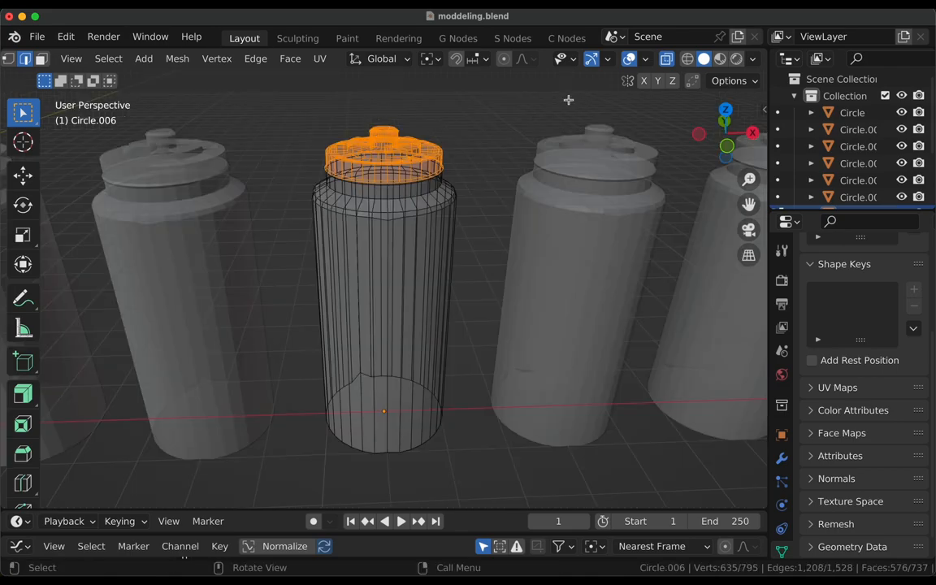
key("alt+z")
Inspect the selected lid of the eighth canister from several angles, and clear the lid selection
middle_click_drag(479, 156, 484, 170)
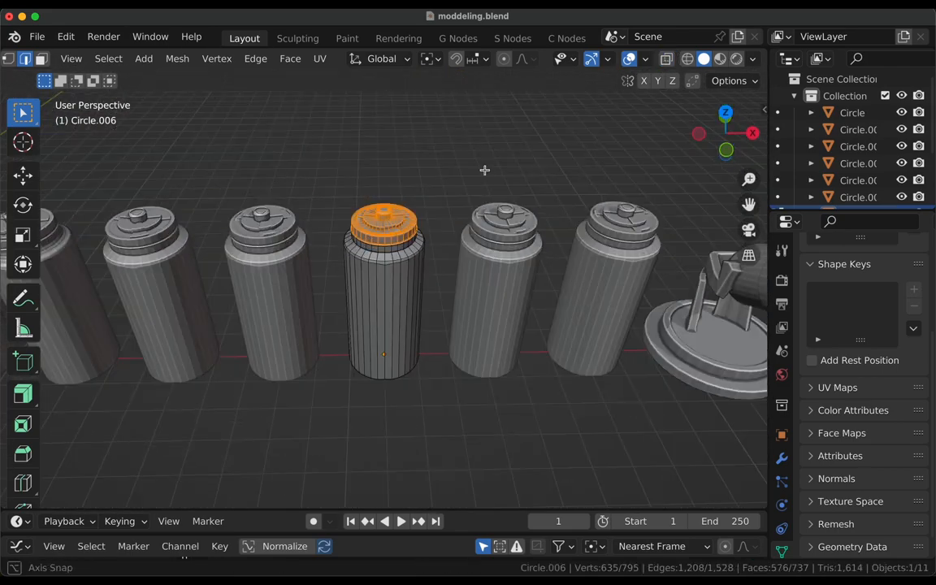
middle_click_drag(434, 216, 435, 201)
scroll(378, 201, "up", 4)
middle_click_drag(374, 205, 374, 196)
left_click(478, 145)
scroll(475, 145, "down", 2)
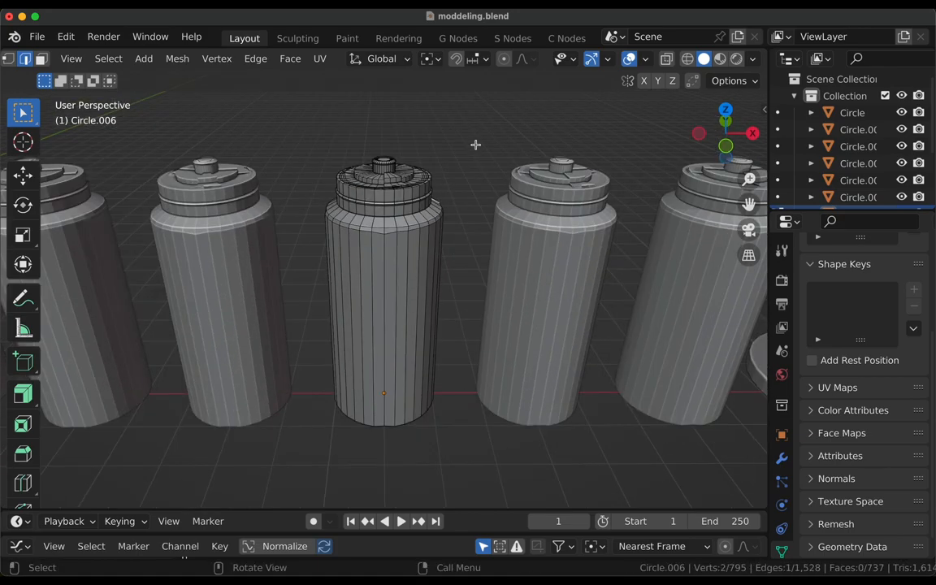
middle_click_drag(475, 144, 460, 167)
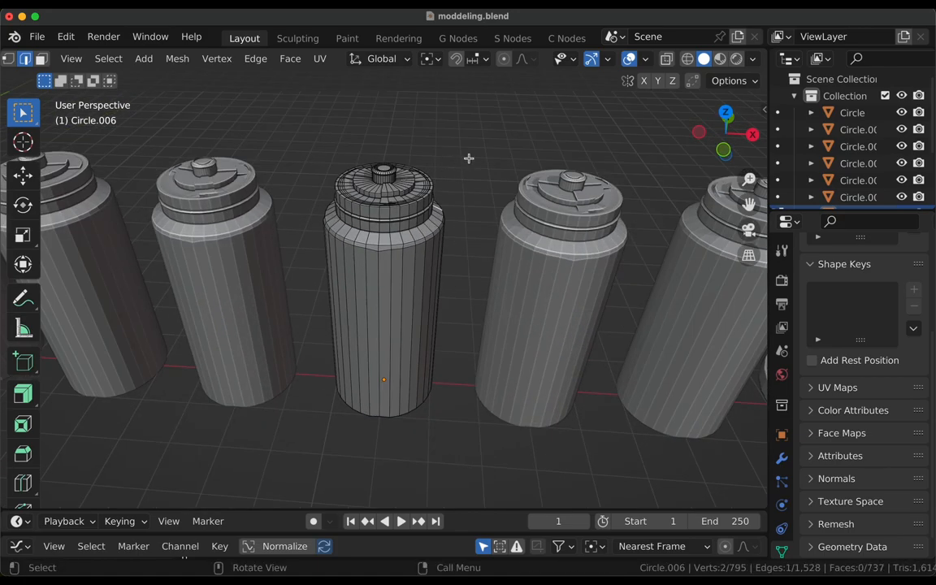
Inspect the seventh canister's mesh in Edit Mode and check which mesh primitives can be added, then return to Object Mode
key("Tab")
left_click(210, 197)
key("Tab")
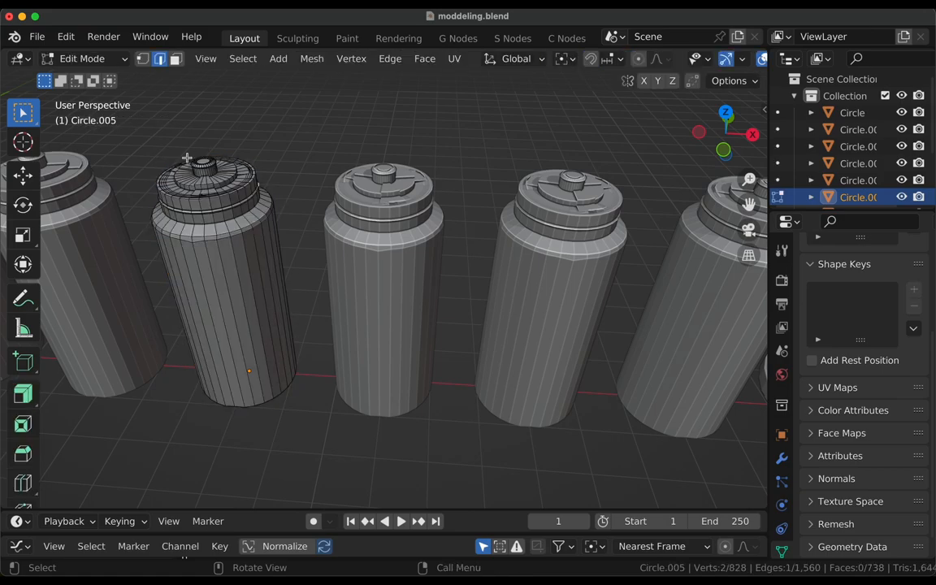
middle_click_drag(212, 171, 249, 155)
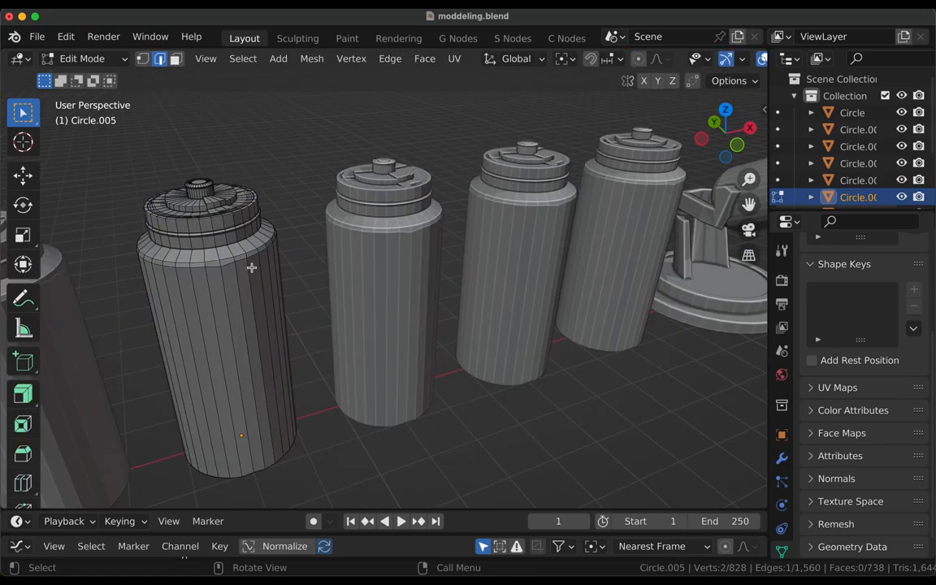
key("shift+a")
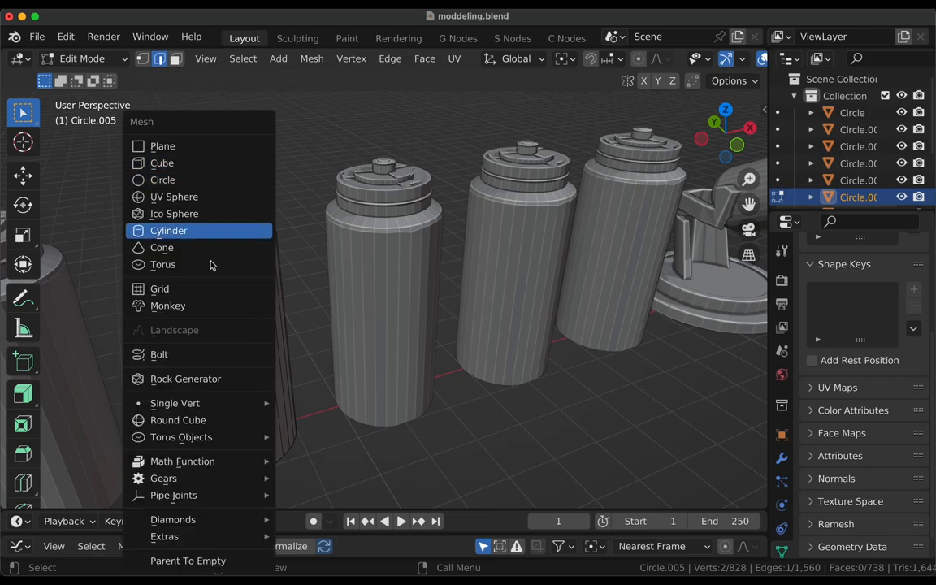
middle_click_drag(228, 249, 248, 285)
key("Tab")
Select the ninth canister and examine its lid, shoulder and body from above and from the front
left_click(433, 290)
middle_click_drag(432, 290, 372, 295)
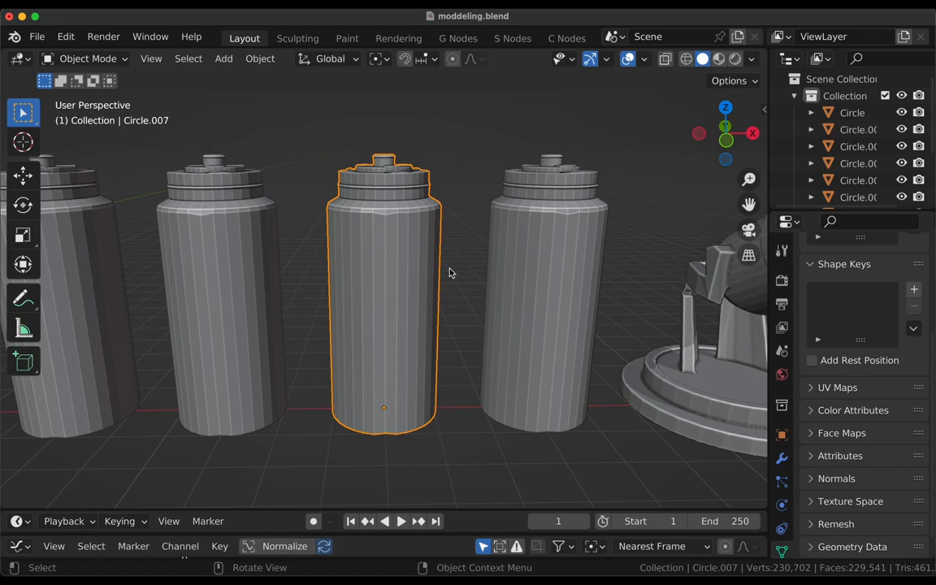
middle_click_drag(449, 273, 396, 324)
scroll(392, 264, "up", 3)
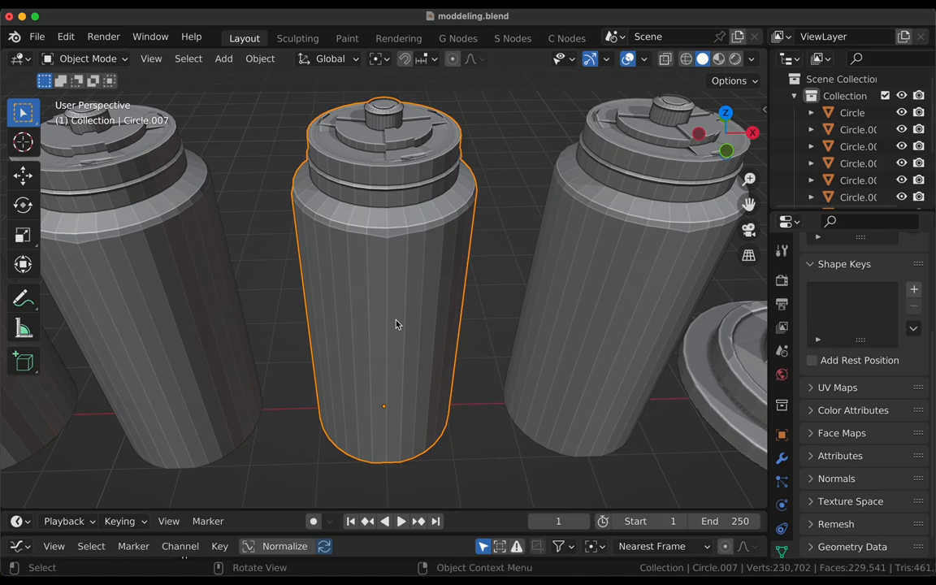
middle_click_drag(398, 278, 386, 221)
scroll(420, 306, "down", 3)
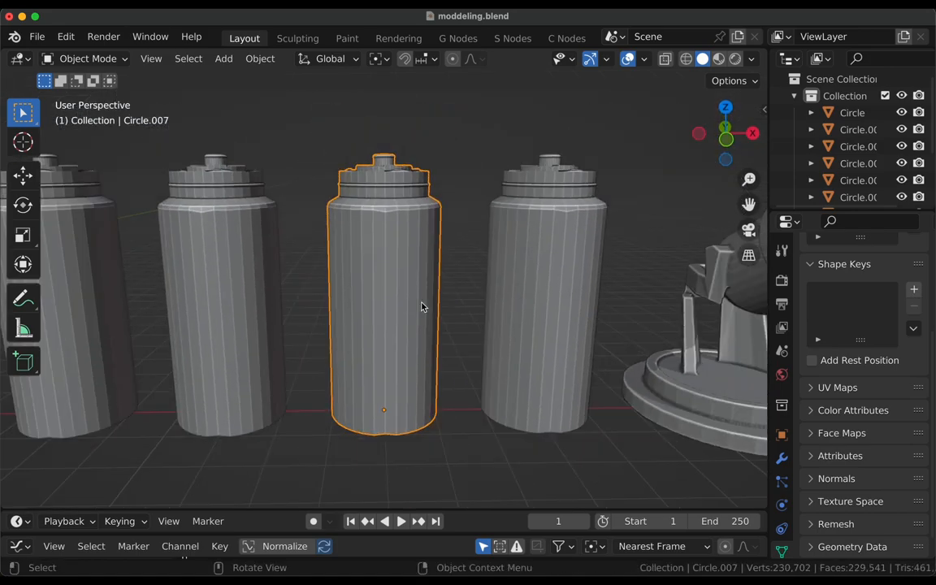
scroll(421, 306, "up", 3)
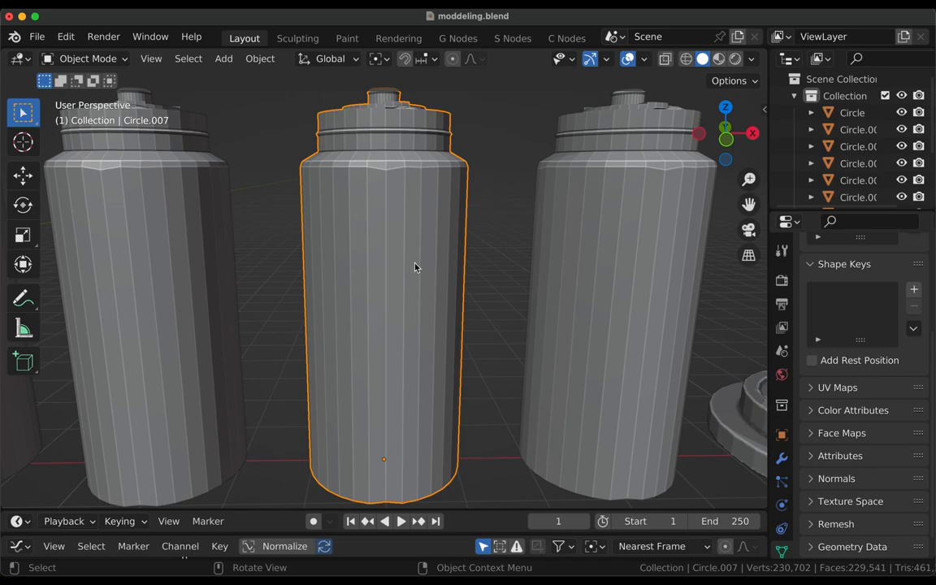
Frame the tenth canister, then frame the bracket-mounted model with the round base at the end of the row
left_click(554, 272)
key("KP_Decimal")
middle_click_drag(462, 261, 570, 341)
scroll(459, 313, "down", 4)
left_click(571, 355)
key("KP_Decimal")
Examine the bracket's bevelled edges and its junction with the rounded body up close
scroll(541, 350, "up", 3)
middle_click_drag(405, 315, 463, 333)
scroll(462, 334, "up", 1)
scroll(350, 278, "up", 3)
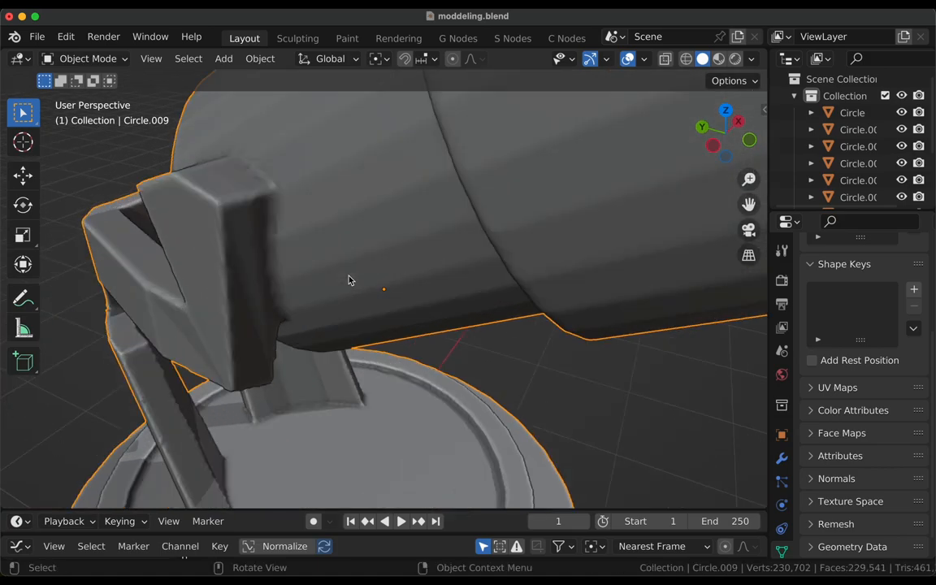
middle_click_drag(349, 278, 421, 333, "shift")
scroll(391, 323, "up", 4)
scroll(383, 323, "down", 2)
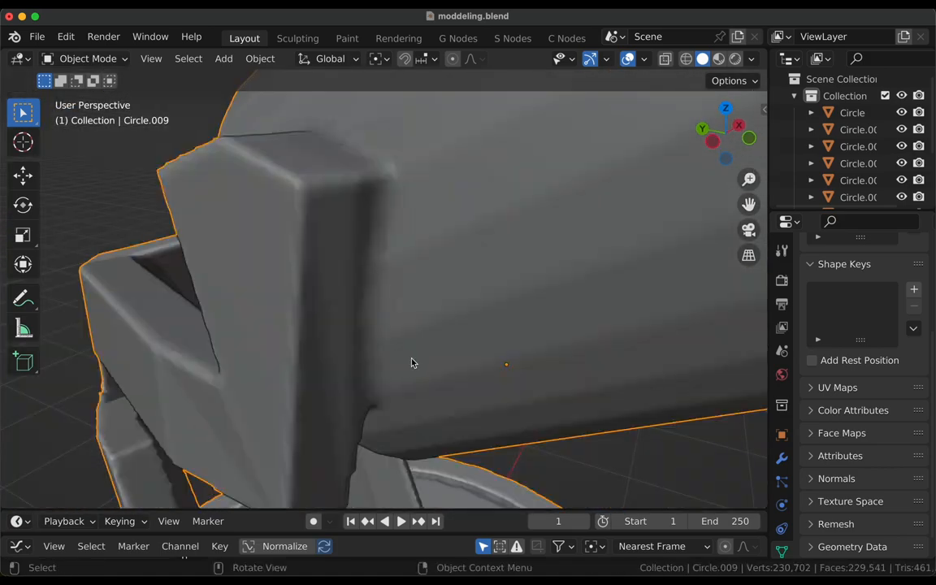
scroll(369, 290, "down", 2)
middle_click_drag(369, 291, 338, 248)
scroll(324, 294, "down", 2)
scroll(367, 317, "up", 1)
Examine the bracket-mounted model's body, support legs and round base from the back and front
middle_click_drag(366, 317, 560, 323)
scroll(476, 396, "down", 7)
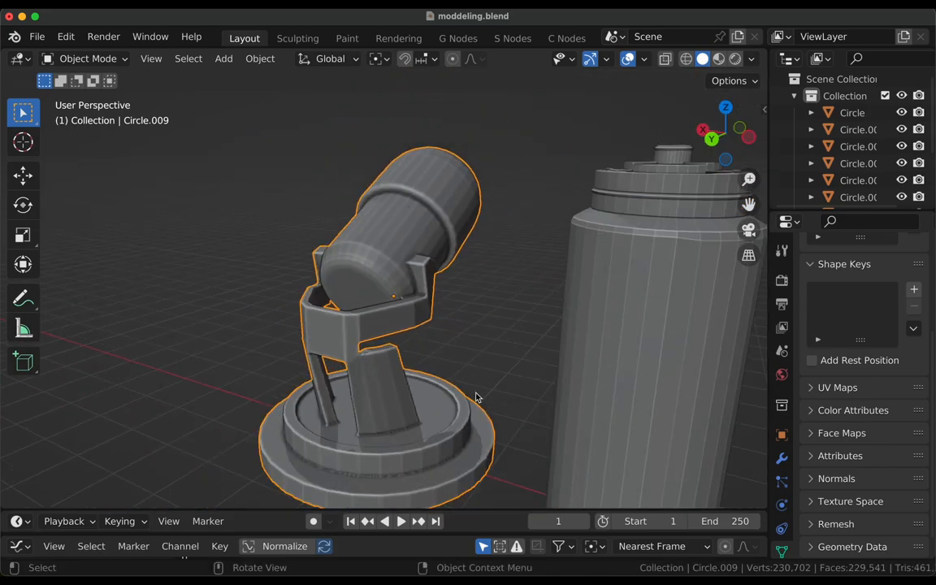
middle_click_drag(381, 381, 443, 381)
scroll(432, 395, "down", 3)
middle_click_drag(393, 355, 341, 334)
scroll(454, 345, "up", 4)
scroll(341, 334, "up", 4)
middle_click_drag(422, 362, 337, 279)
scroll(402, 367, "down", 4)
scroll(423, 363, "down", 4)
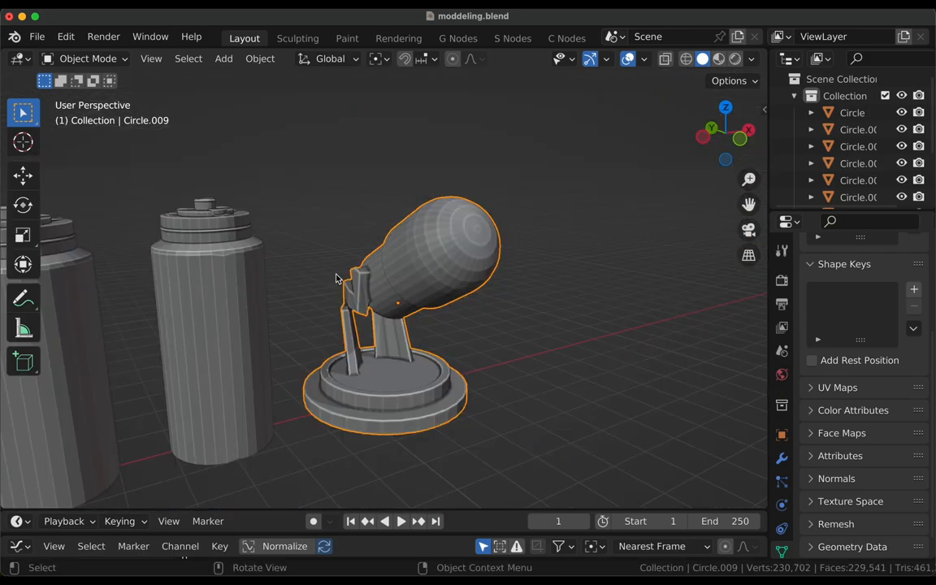
Switch the bracket-mounted model to the Sculpting workspace and enable Dyntopo
left_click(297, 38)
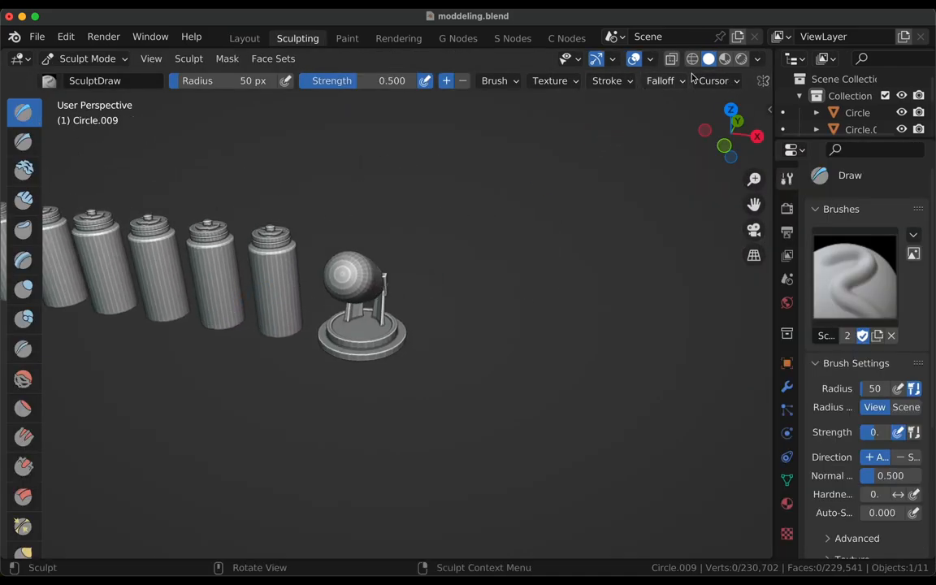
scroll(718, 83, "down", 3)
left_click(708, 81)
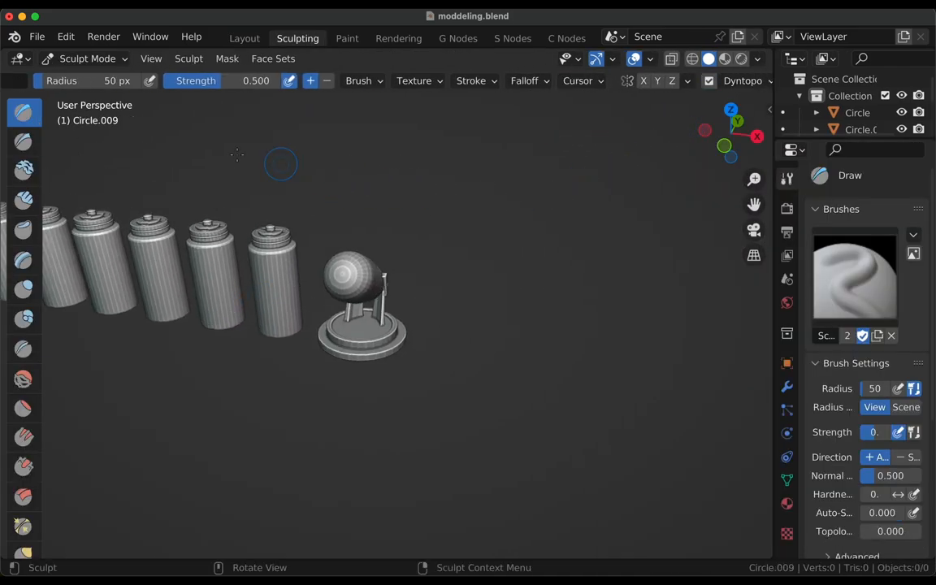
Try Draw brush strokes along the edges of the thin support leg above the round base
scroll(393, 355, "up", 10)
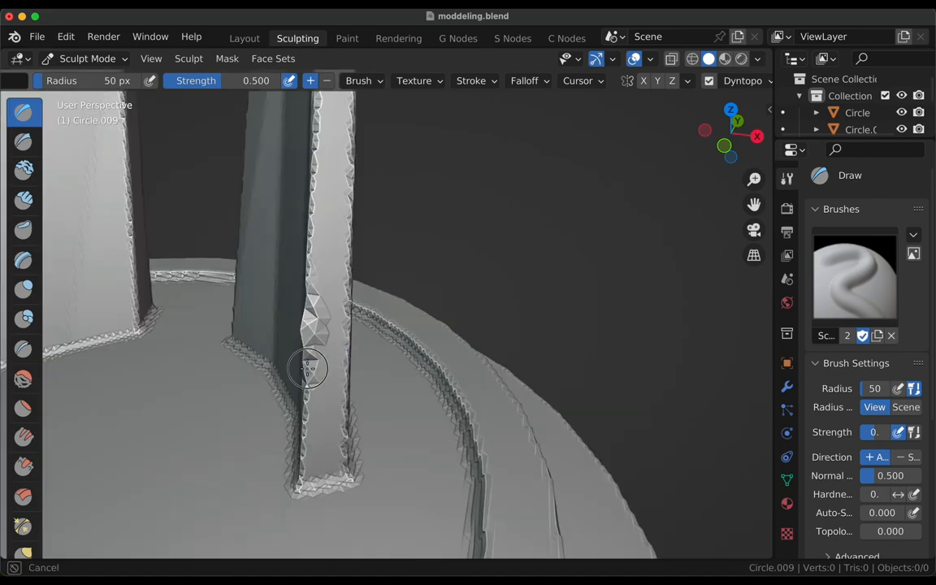
middle_click_drag(317, 304, 510, 292, "shift")
left_click_drag(507, 354, 521, 205)
scroll(518, 275, "down", 8)
middle_click_drag(519, 276, 490, 279)
scroll(490, 278, "up", 7)
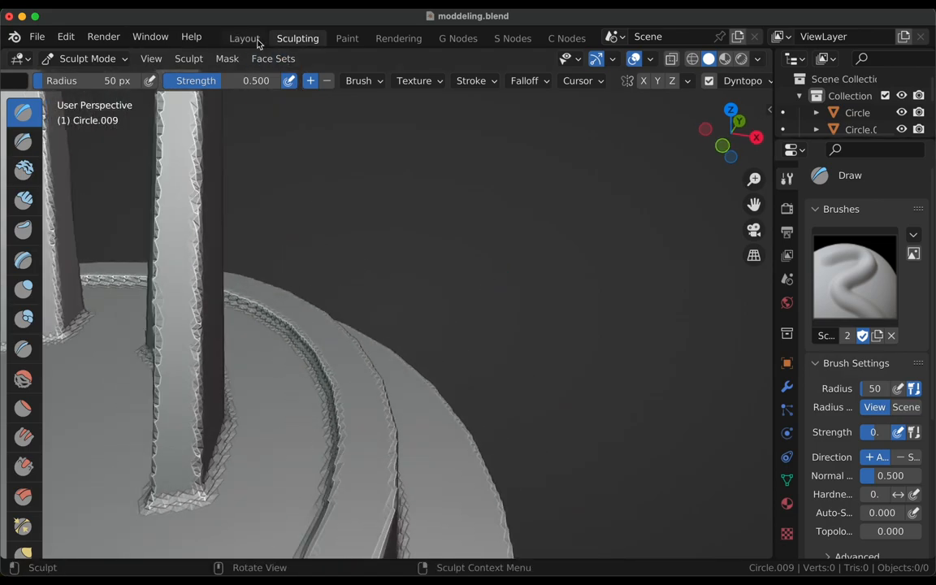
Return to the Layout workspace and look through the modifiers available for the bracket-mounted model, without adding one
left_click(245, 38)
scroll(402, 313, "up", 5)
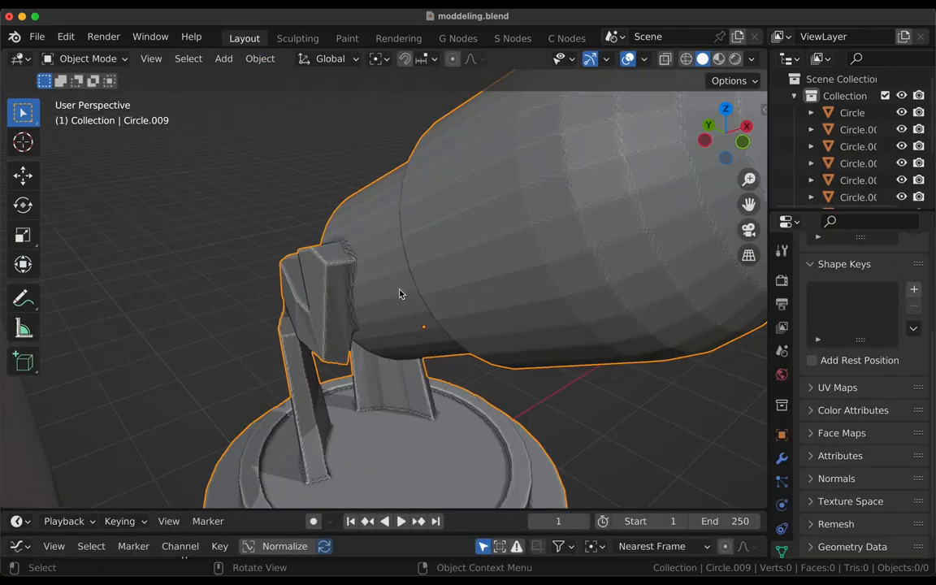
scroll(355, 292, "down", 2)
middle_click_drag(355, 293, 436, 300)
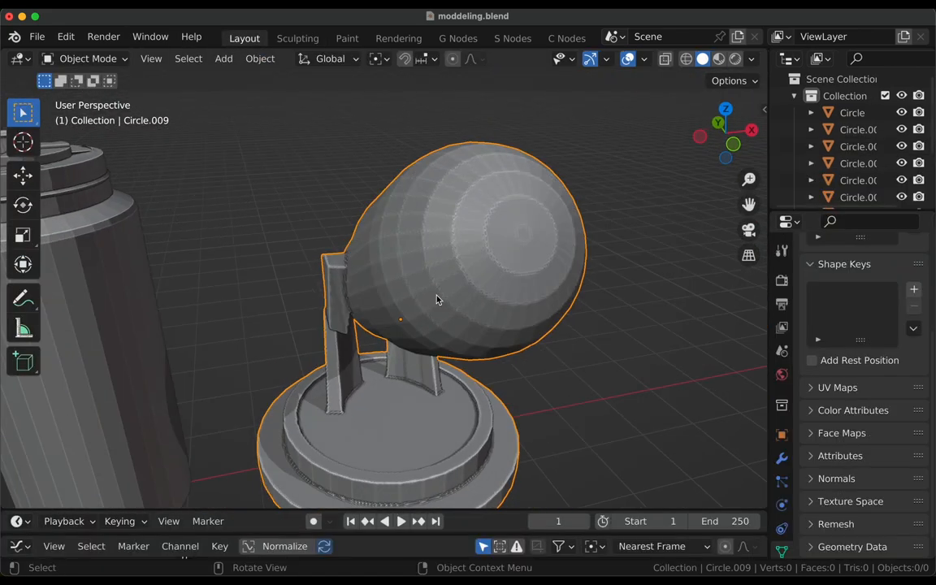
left_click(784, 459)
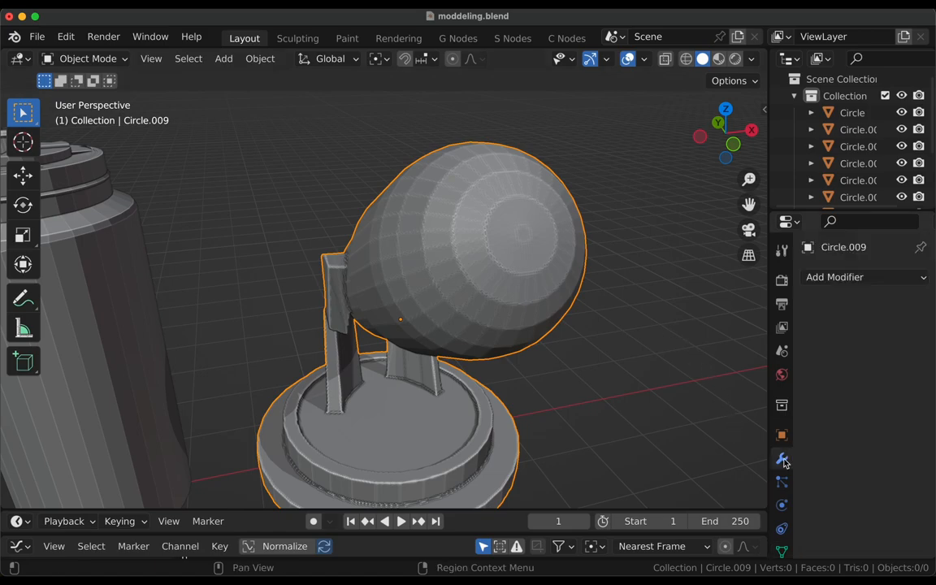
left_click(845, 276)
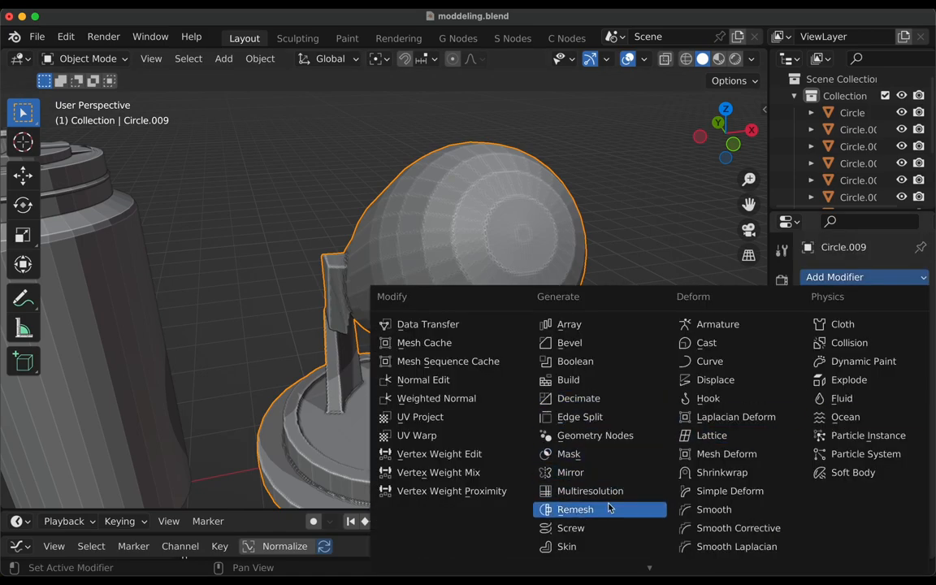
key("Escape")
Compare the selected canister with the other canisters at the start of the row
scroll(548, 397, "down", 4)
middle_click_drag(554, 398, 582, 342)
scroll(541, 393, "up", 4)
scroll(579, 344, "down", 5)
middle_click_drag(400, 324, 416, 347)
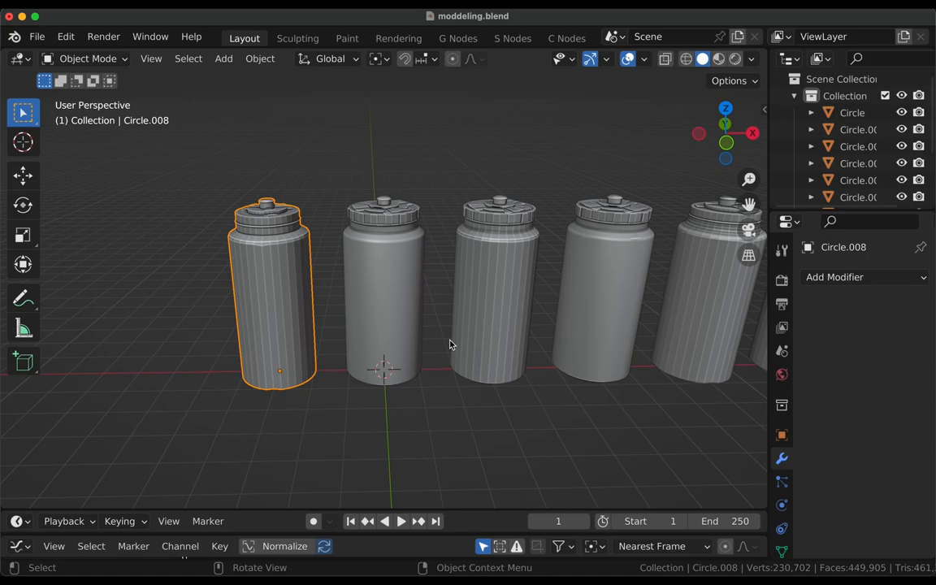
middle_click_drag(435, 320, 423, 316)
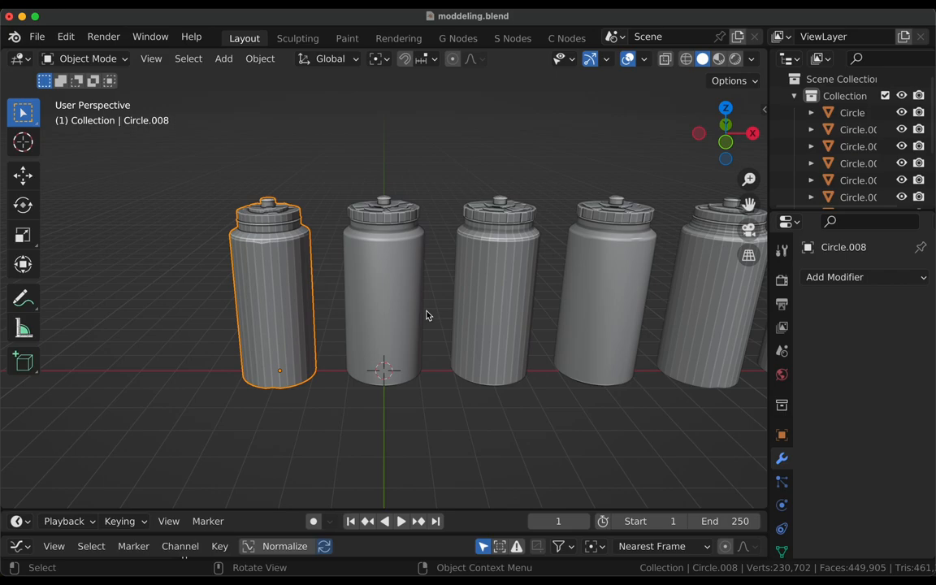
middle_click_drag(427, 313, 434, 290)
scroll(420, 325, "up", 4)
scroll(413, 319, "down", 3)
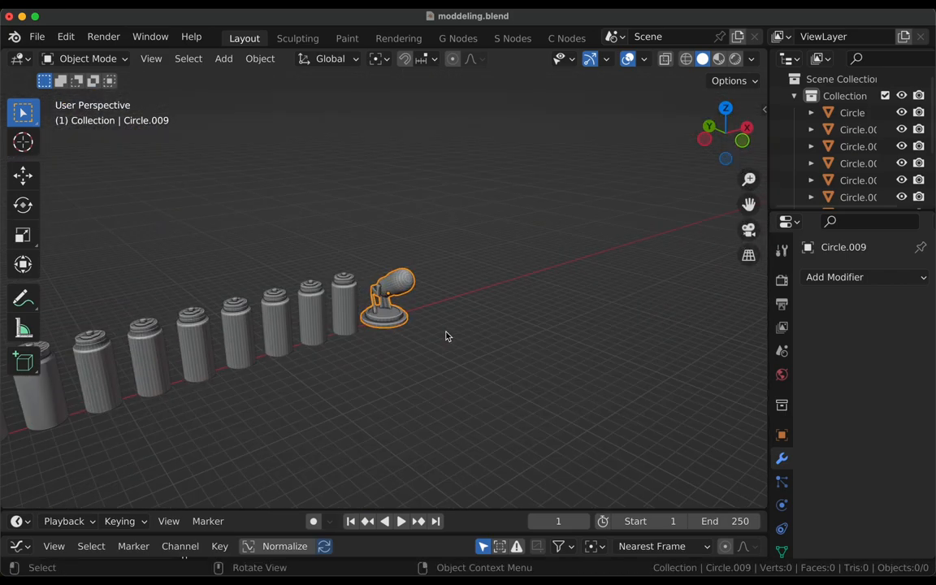
Snap the tenth canister to the 3D cursor at the first canister's position
middle_click_drag(445, 331, 382, 321)
left_click(331, 305)
scroll(390, 313, "down", 3)
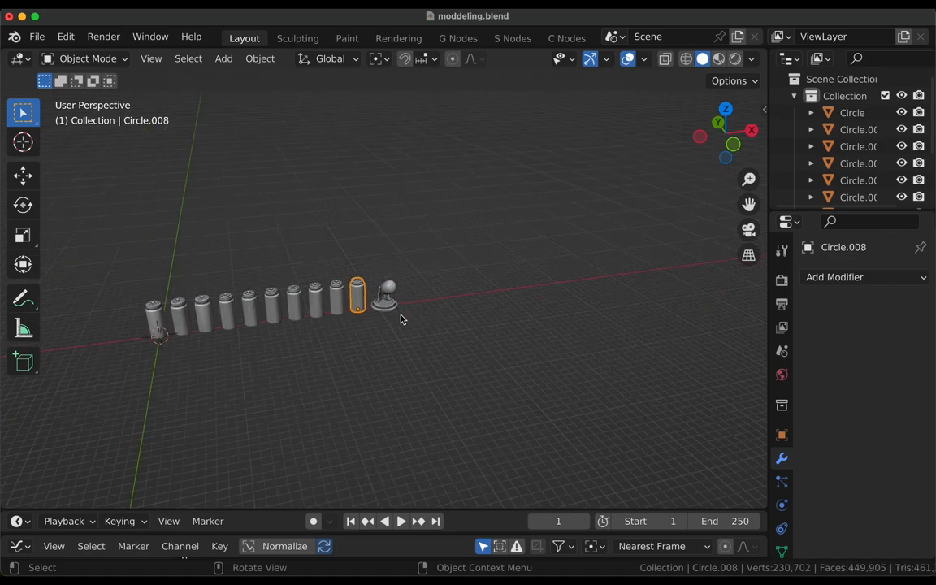
key("shift+s")
key("8")
key("KP_Decimal")
scroll(392, 349, "down", 2)
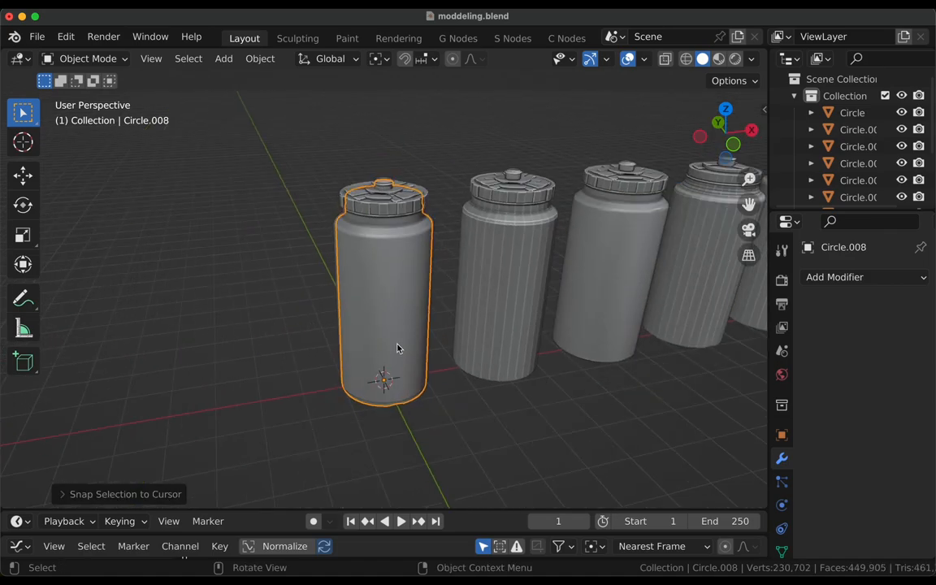
Move the snapped canister along the X axis so it stands beside the first canister, outside the row
key("g")
key("x")
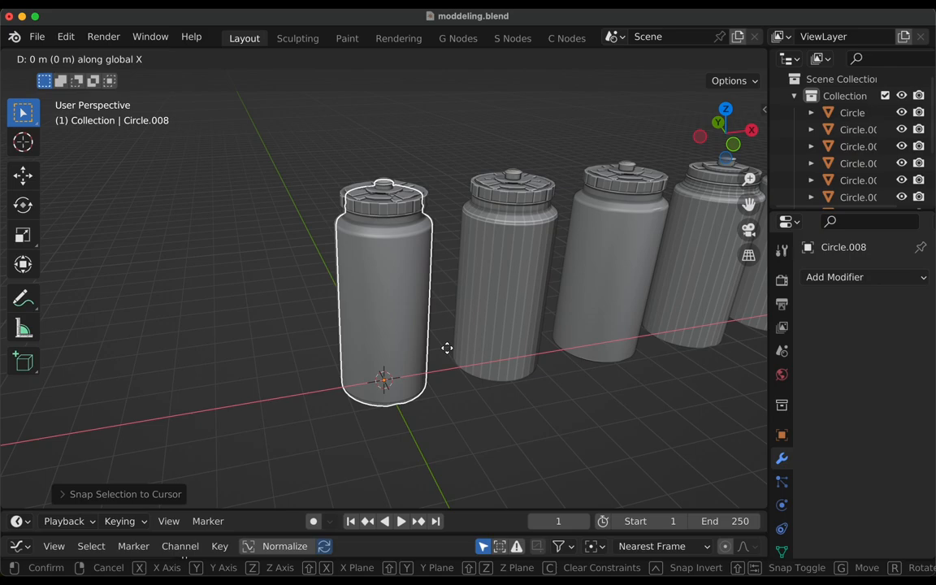
left_click(349, 357)
scroll(341, 348, "up", 4)
scroll(340, 342, "down", 2)
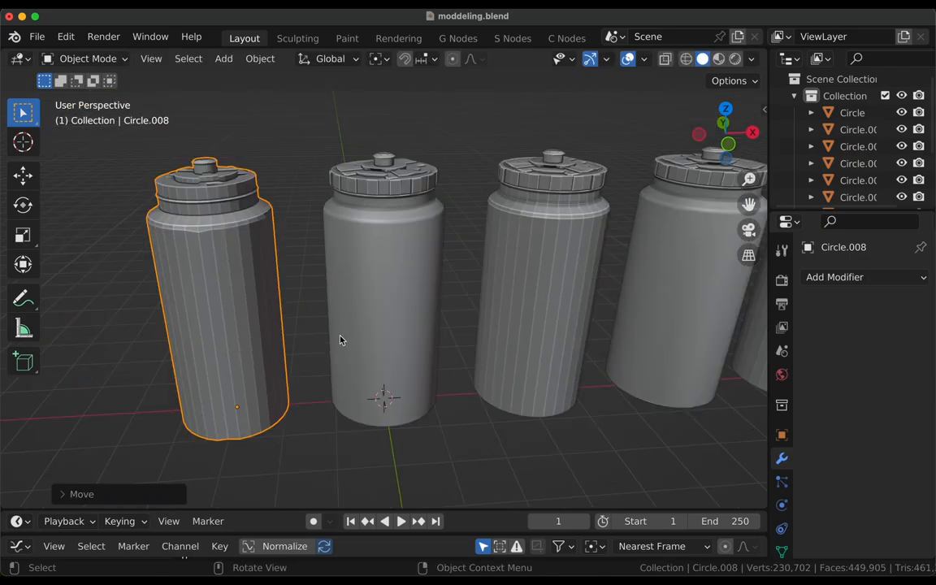
Compare the lids and bodies of the first canister and the moved canister from above, selecting each in turn
left_click(382, 203)
middle_click_drag(407, 286, 382, 329)
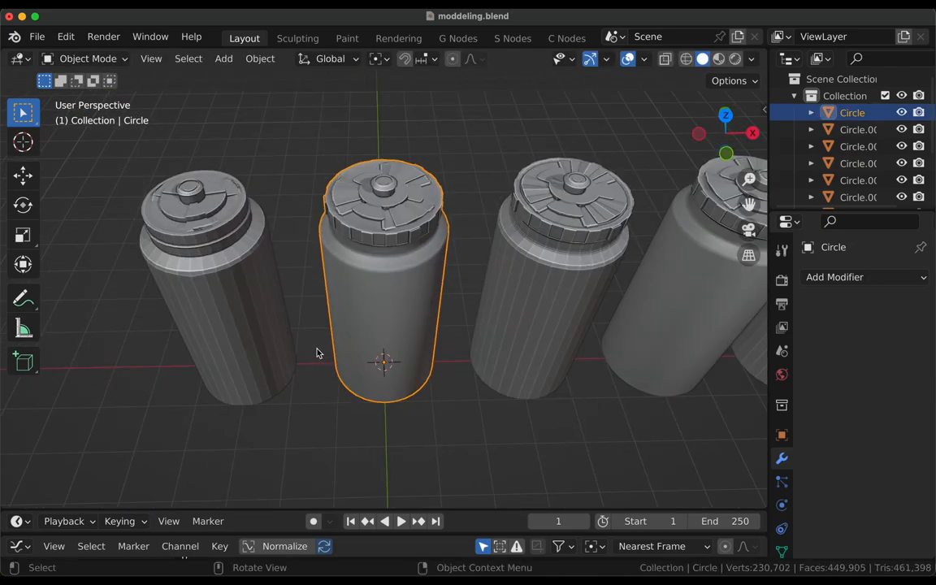
left_click(251, 320)
middle_click_drag(290, 351, 365, 317)
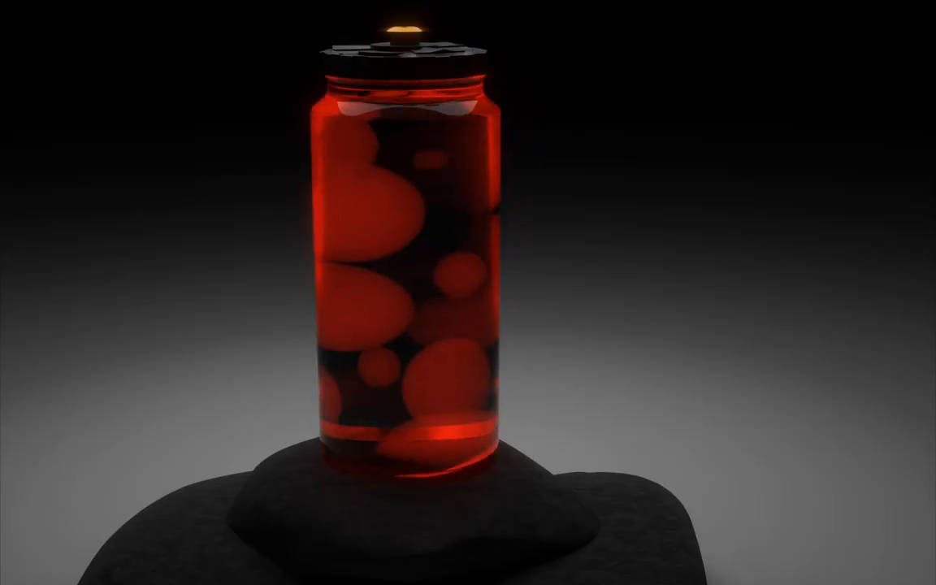